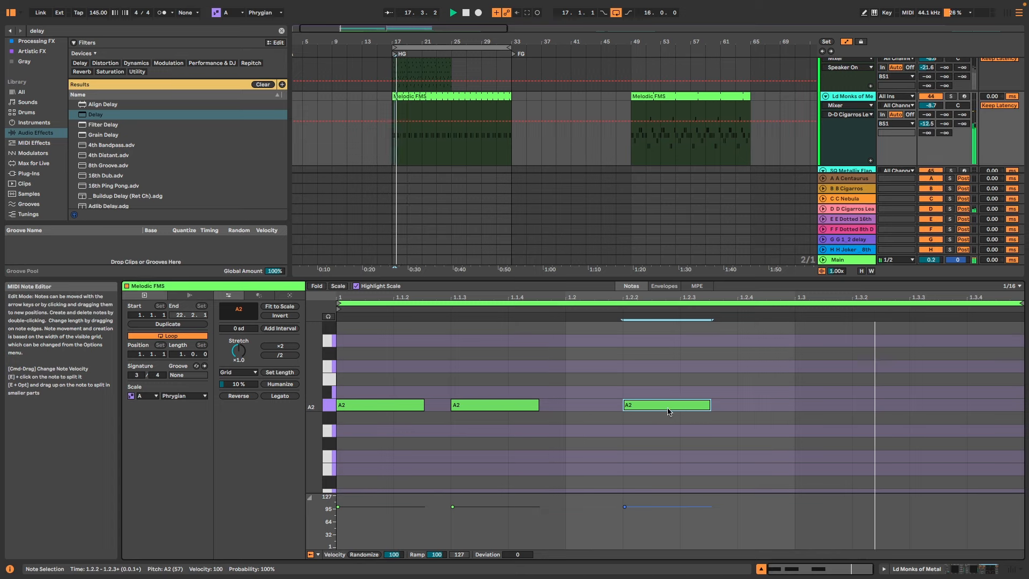
Copy the A2 note at 1.2.2 to 1.3.1 and again to 1.3.3 in the Melodic FMS clip.
key(space)
drag(669, 412, 860, 412)
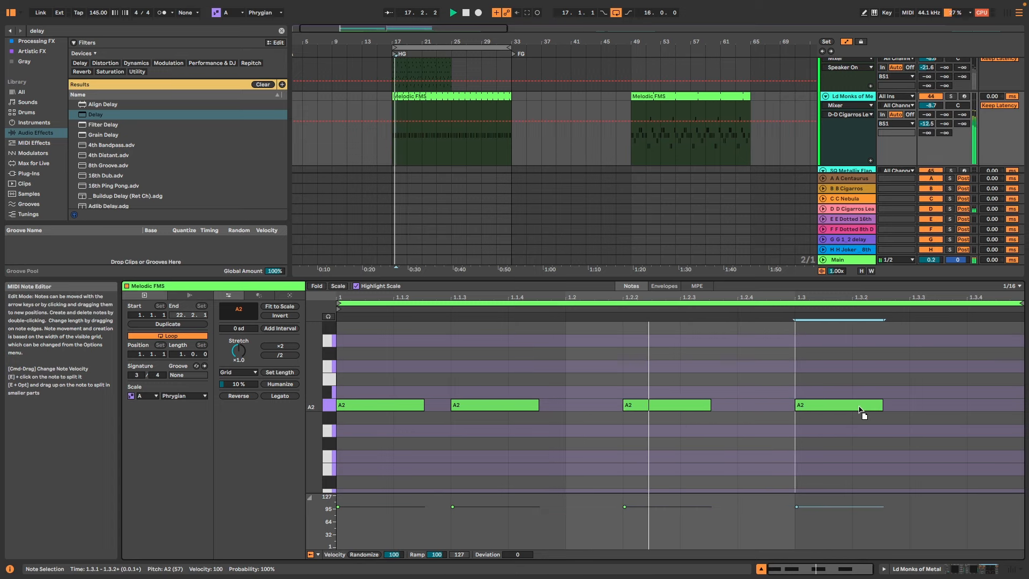
drag(860, 412, 989, 410)
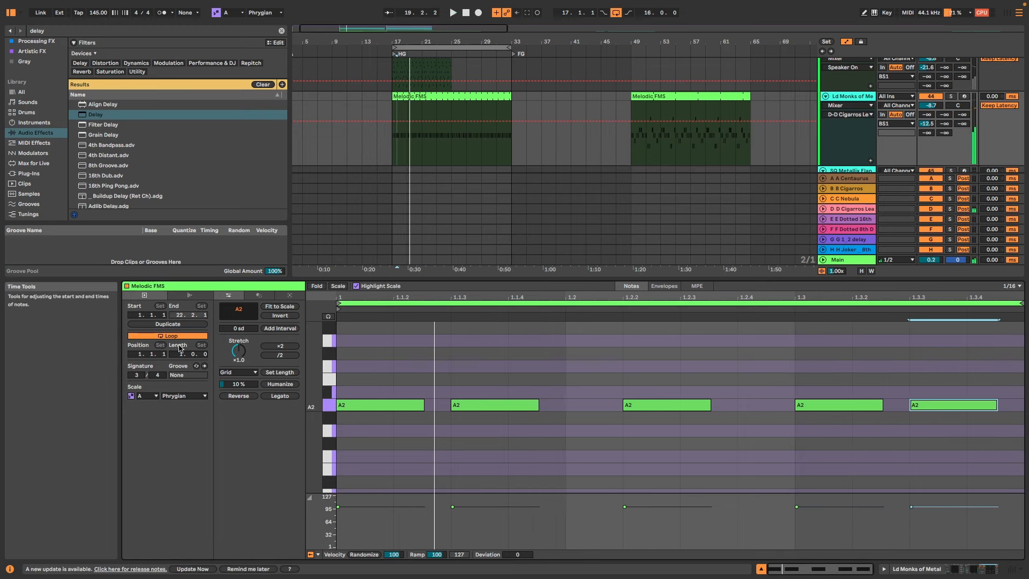
Fold the note editor to the used pitch and duplicate the Melodic FMS loop to two bars.
click(318, 286)
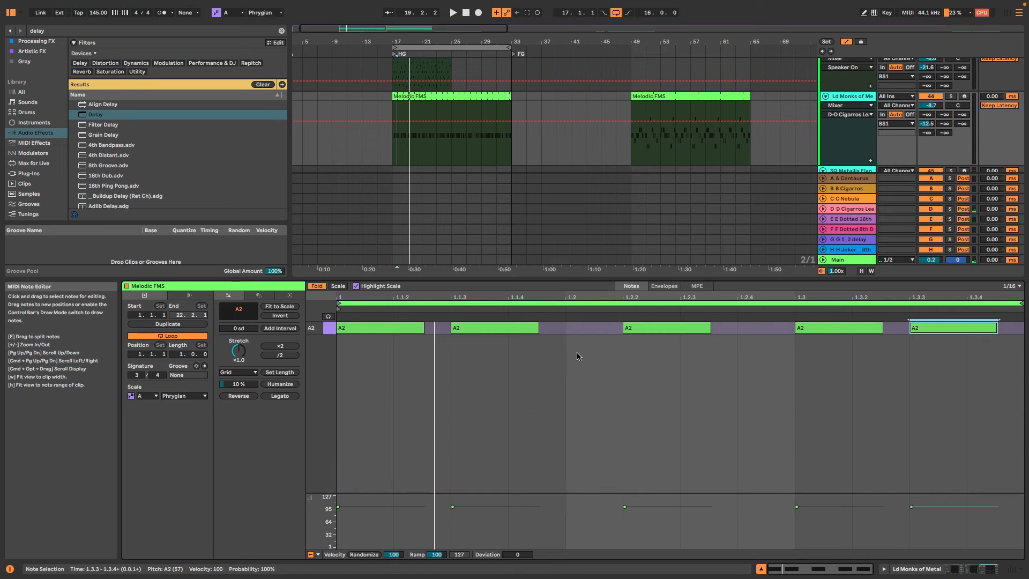
click(170, 325)
click(710, 379)
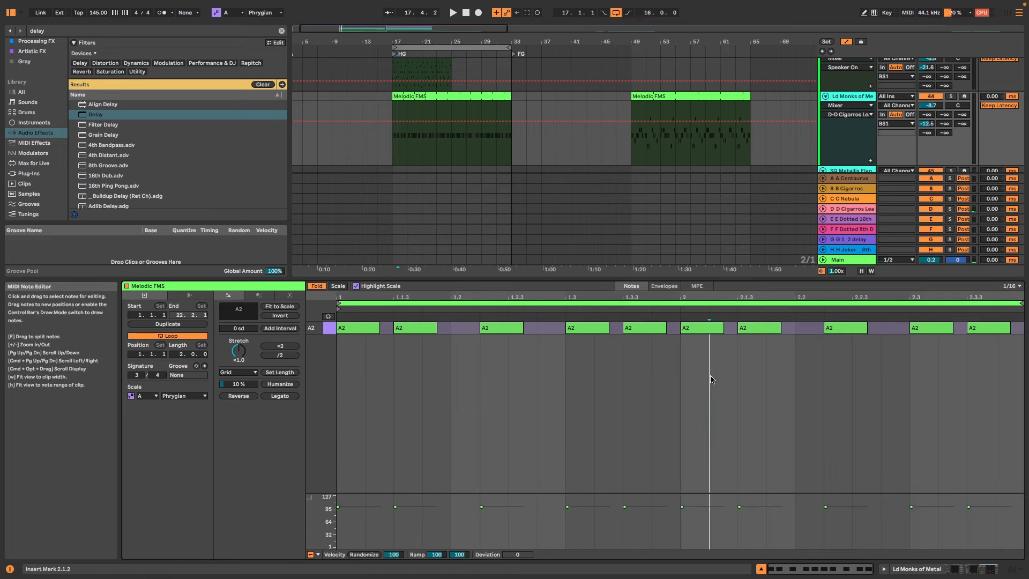
Replace the A2 note at 2.3.3 with two shortened notes at 2.3.3 and 2.3.4, and play the result.
right_click(698, 343)
click(777, 274)
click(987, 327)
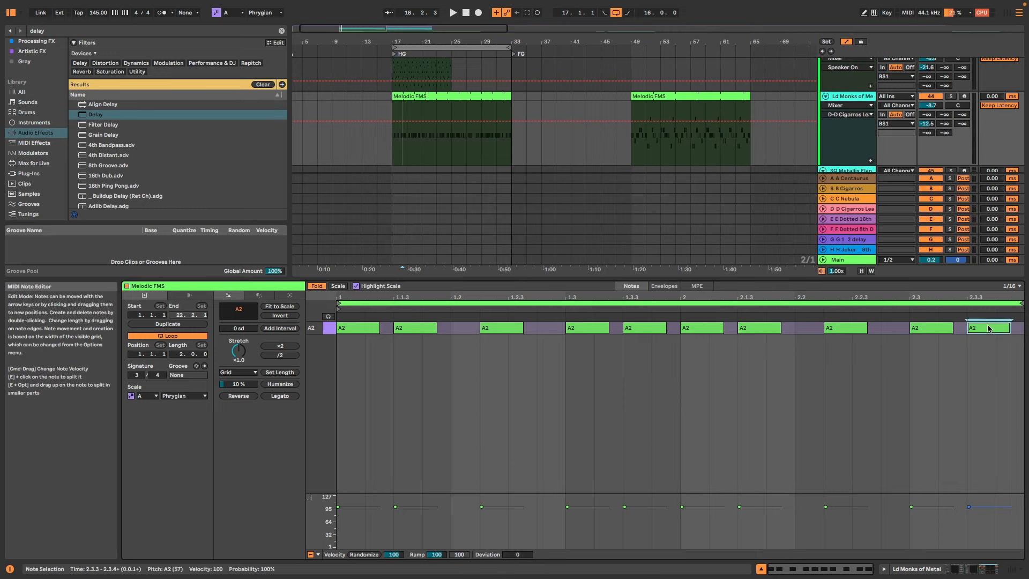
double_click(989, 328)
double_click(981, 330)
double_click(1010, 330)
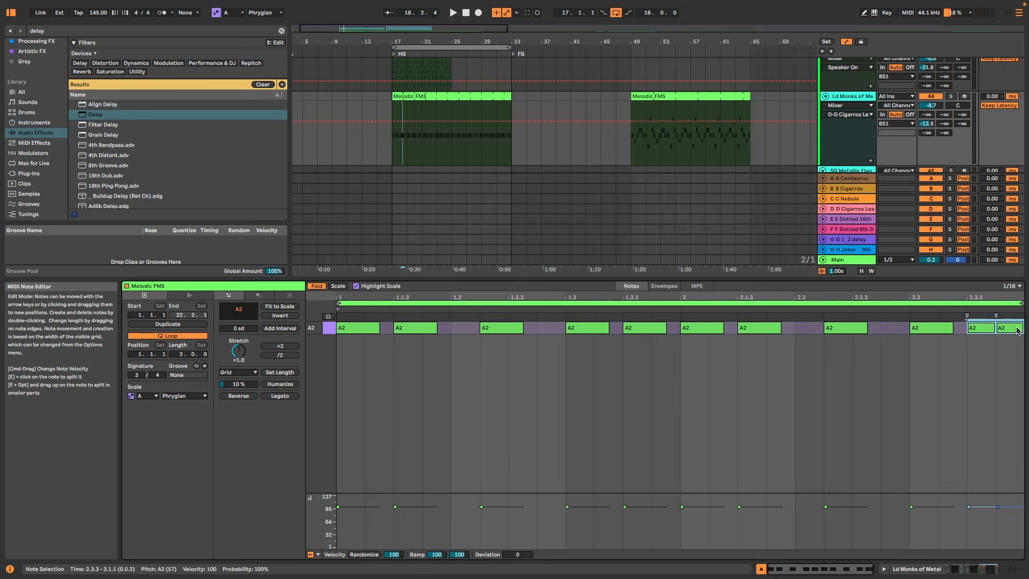
drag(1021, 326, 1014, 326)
key(space)
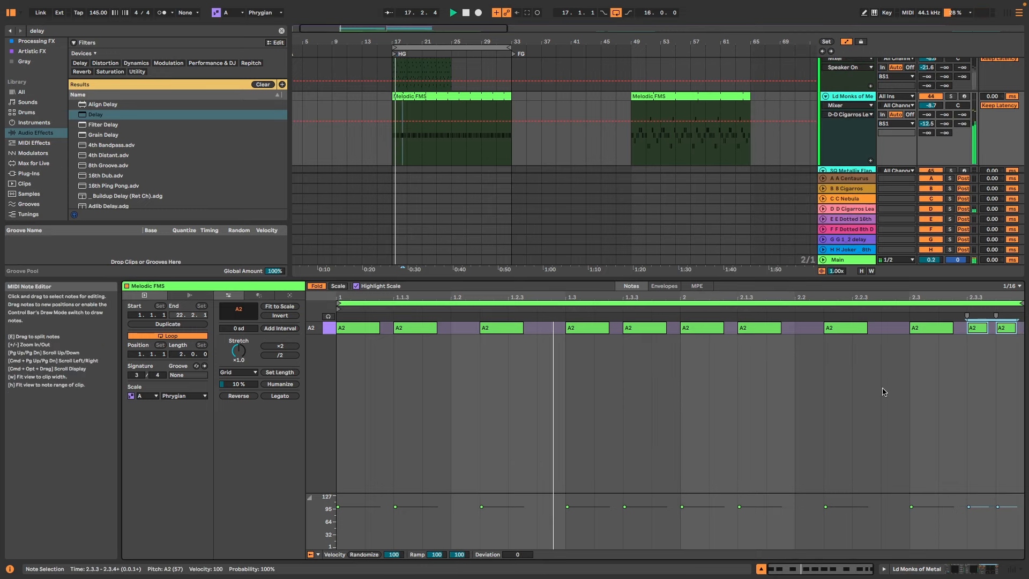
Lengthen the A2 note at 1.3.3 to 2.1.2 and shift the two notes before it one sixteenth earlier.
click(698, 377)
drag(666, 328, 708, 328)
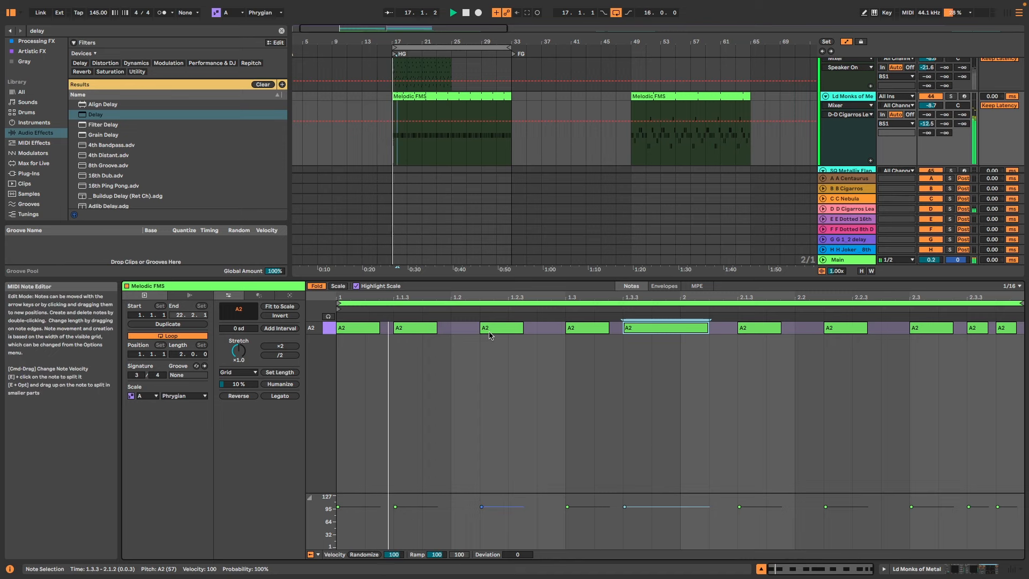
drag(497, 329, 468, 332)
key(space)
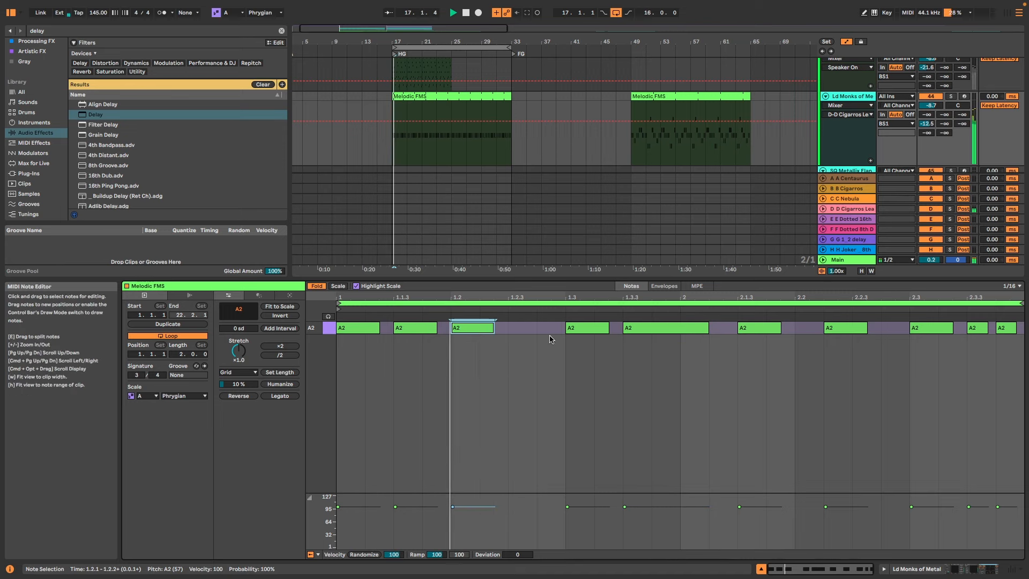
drag(586, 329, 558, 339)
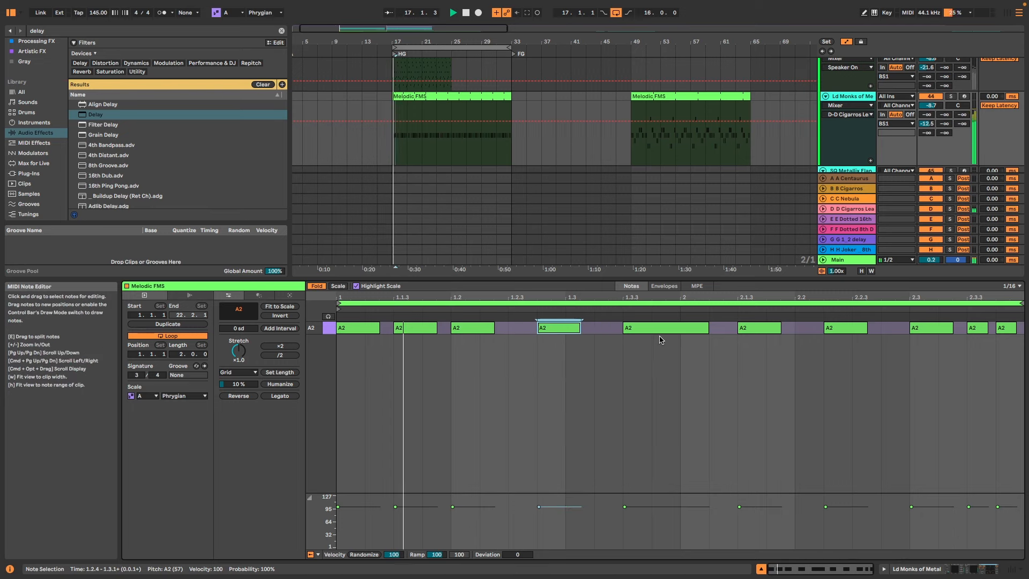
key(space)
Copy the first five A2 notes and paste them at 2.1.1 over the second bar's notes.
drag(671, 349, 227, 289)
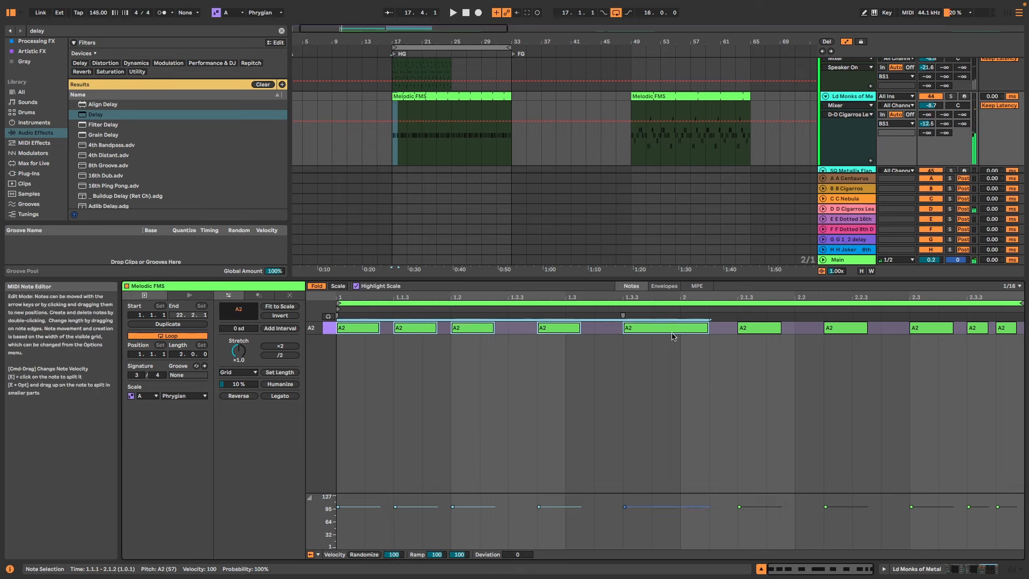
click(684, 353)
key(super+v)
click(747, 364)
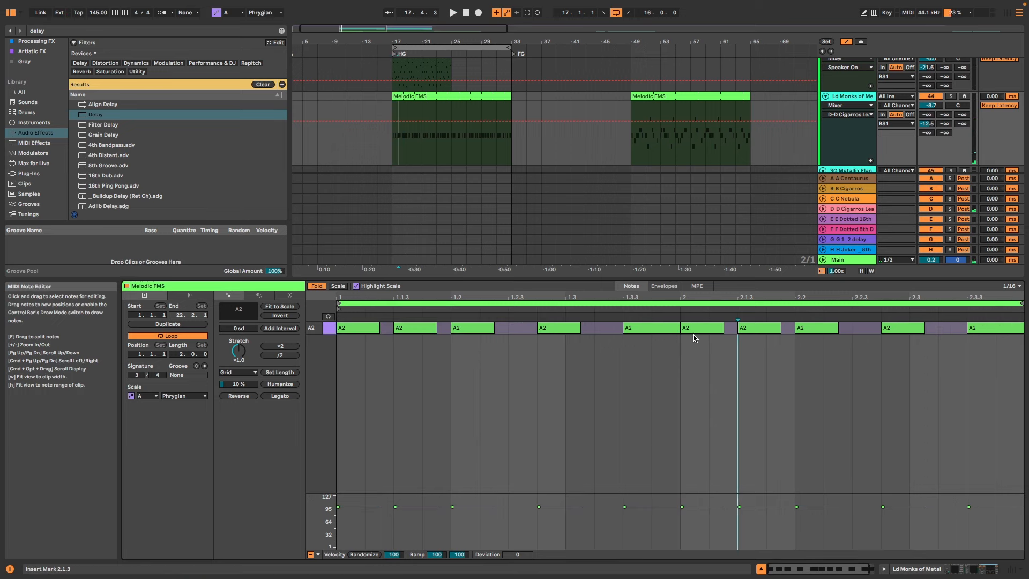
Extend the 1.3.3 note to 2.1.2 and replace the last note with two short A2 notes at 2.3.3 and 2.3.4.
drag(679, 330, 707, 331)
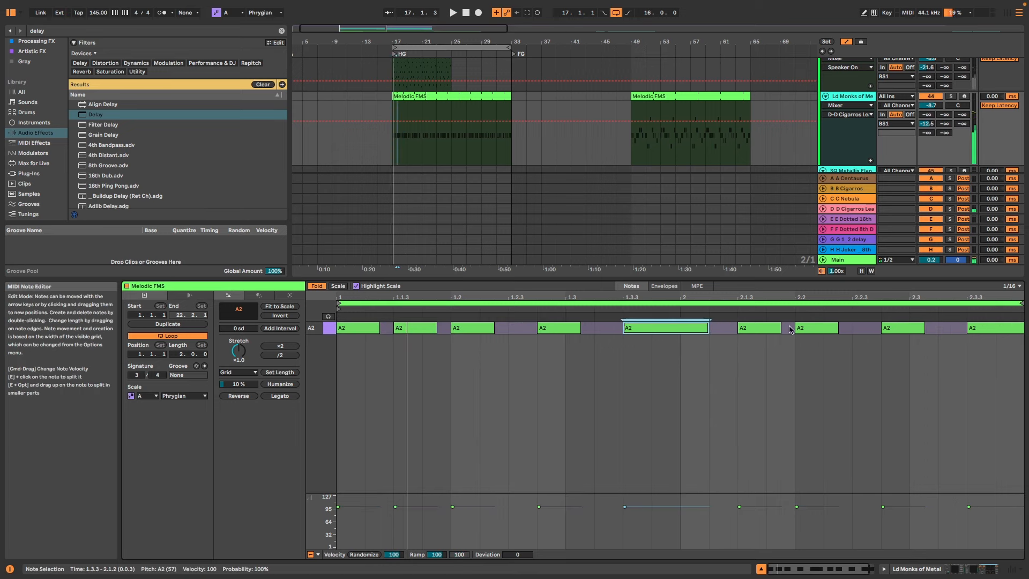
drag(769, 329, 998, 330)
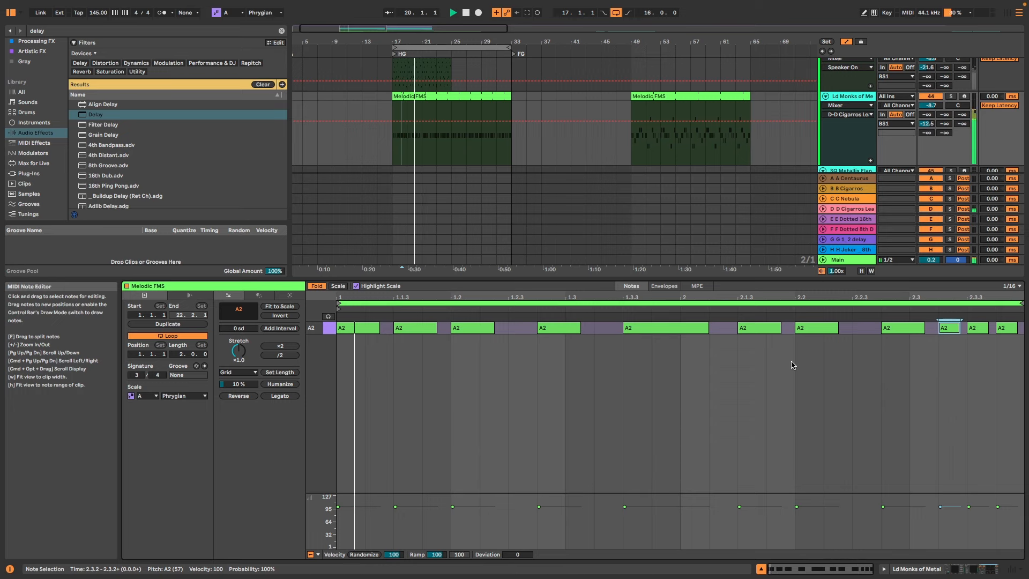
double_click(953, 328)
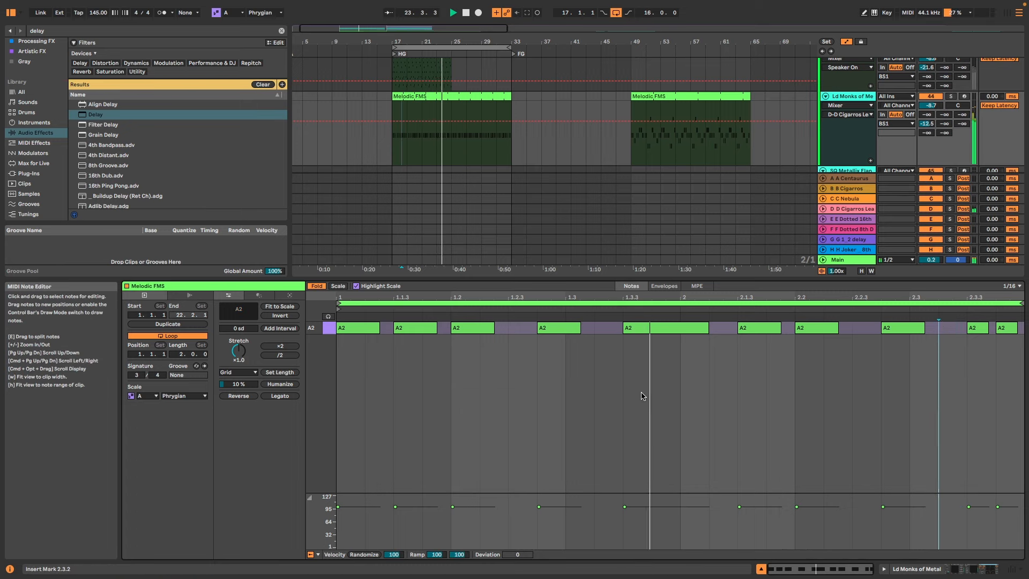
Show the track's devices and lower Serum's TWEEK ME automation across bars 15 to 35 around the first Melodic FMS clip.
key(shift+Tab)
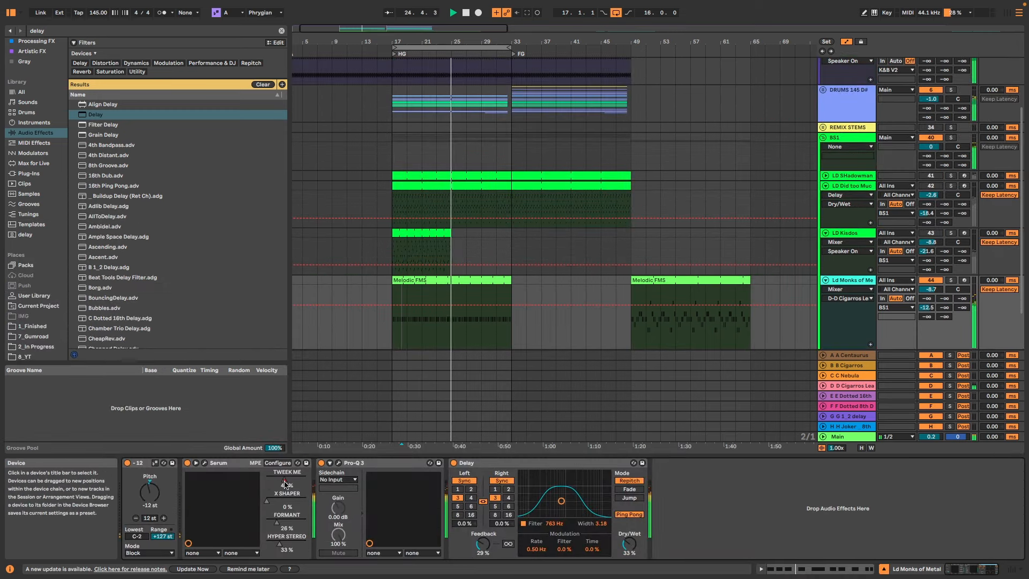
mouse_move(272, 481)
mouse_down()
mouse_move(296, 481)
mouse_move(278, 480)
mouse_up()
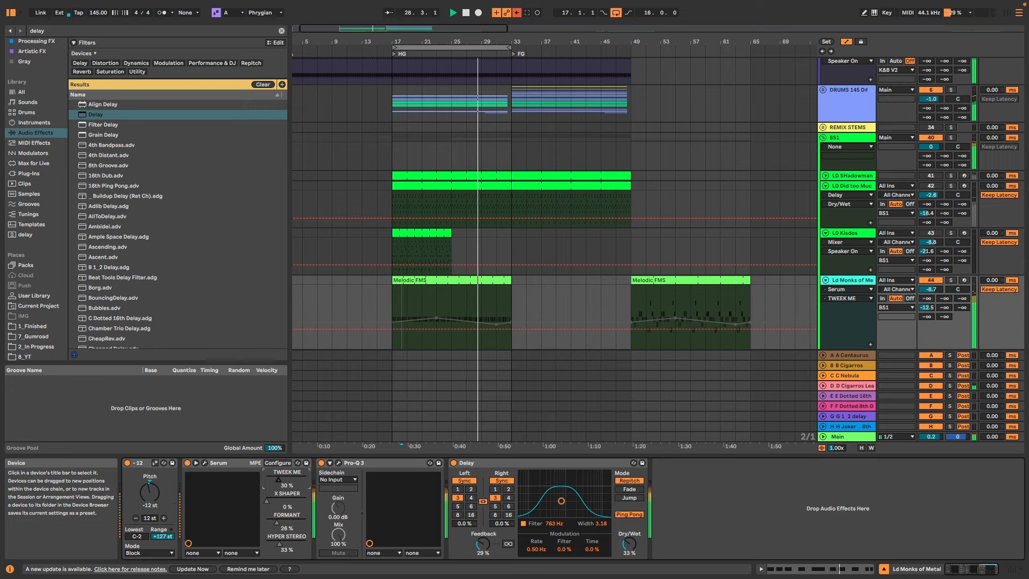
drag(378, 308, 496, 329)
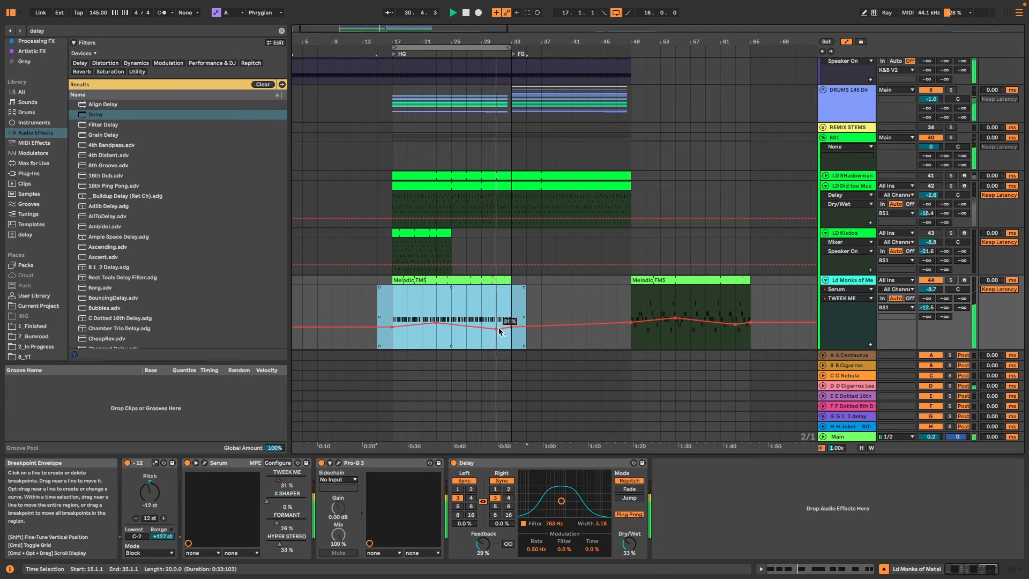
Draw X SHAPER automation over the first Melodic FMS clip, rising to a mid-clip peak and falling to 43% at its end.
click(279, 504)
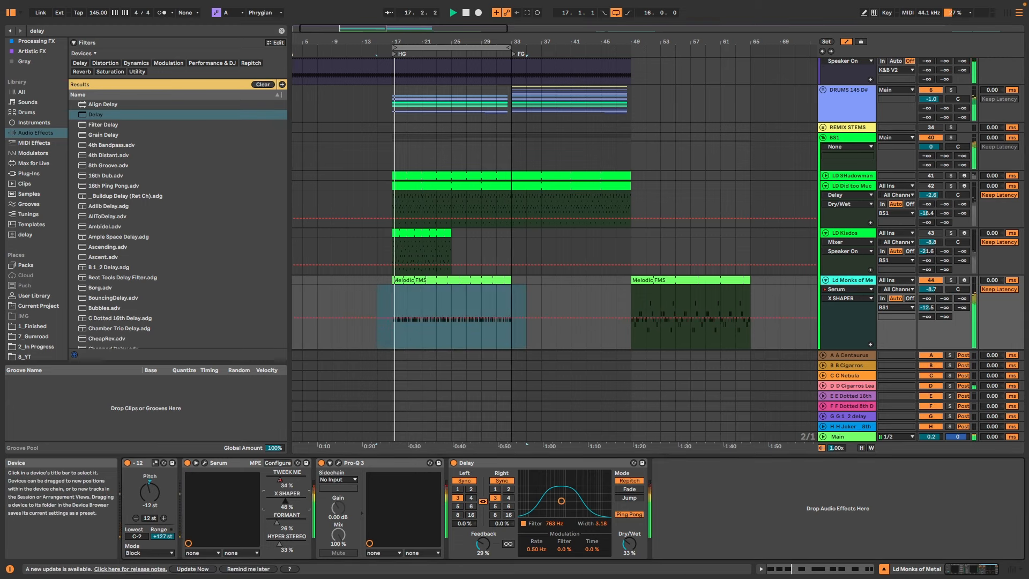
click(388, 319)
drag(435, 320, 497, 320)
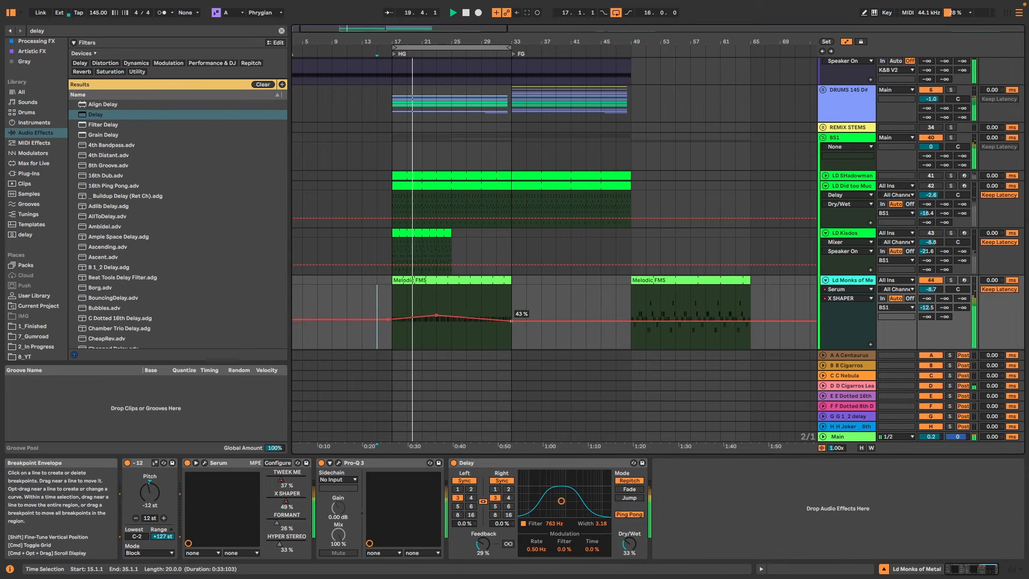
Set Serum's FORMANT parameter to 0% while the loop plays.
click(284, 528)
key(space)
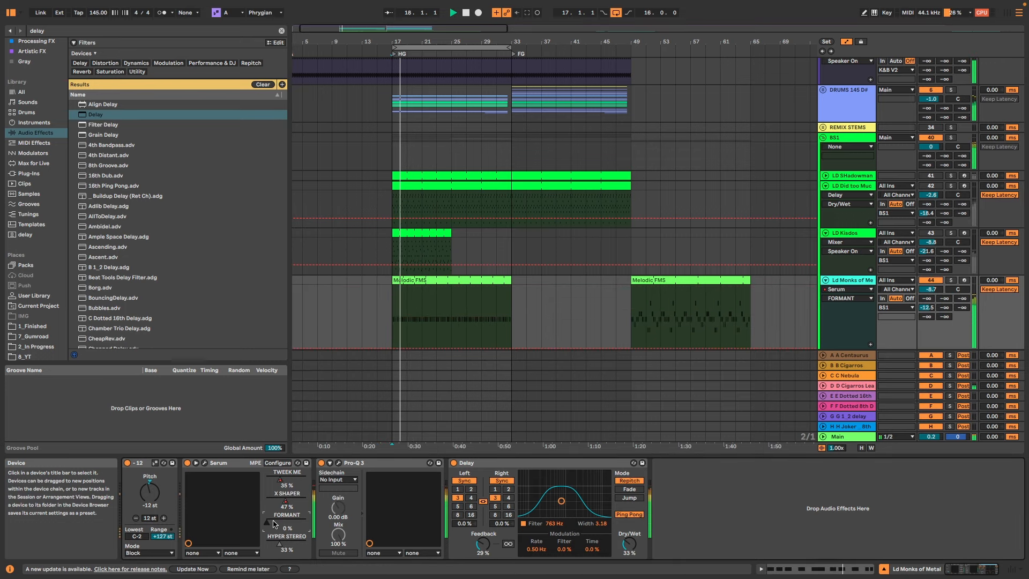
mouse_move(267, 524)
mouse_down()
mouse_move(267, 511)
mouse_move(267, 522)
mouse_up()
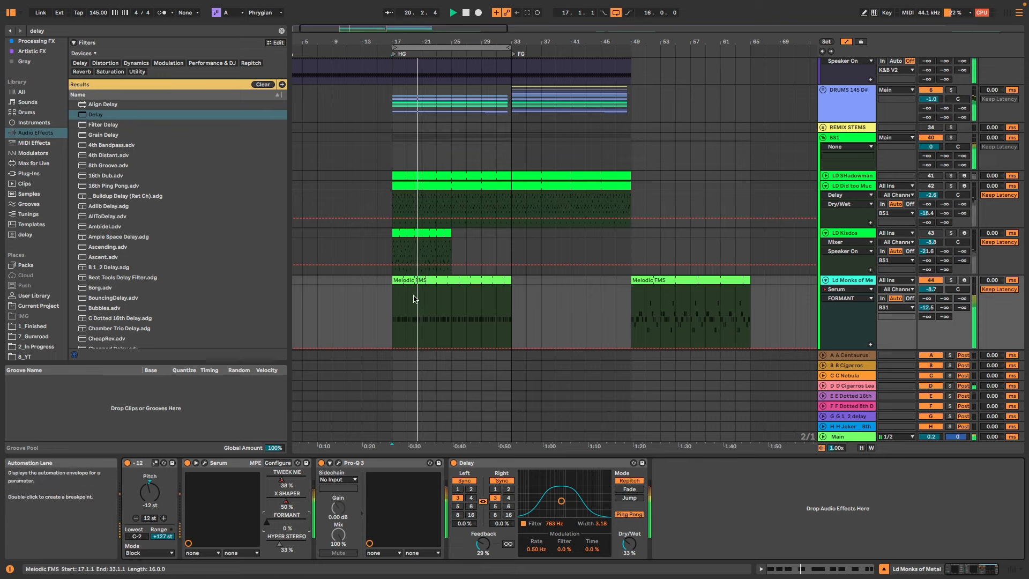
Replace the existing bell band in Pro-Q 3 with bell cuts of about -2.1 dB at 1215 Hz and -2 dB at 448 Hz.
click(339, 462)
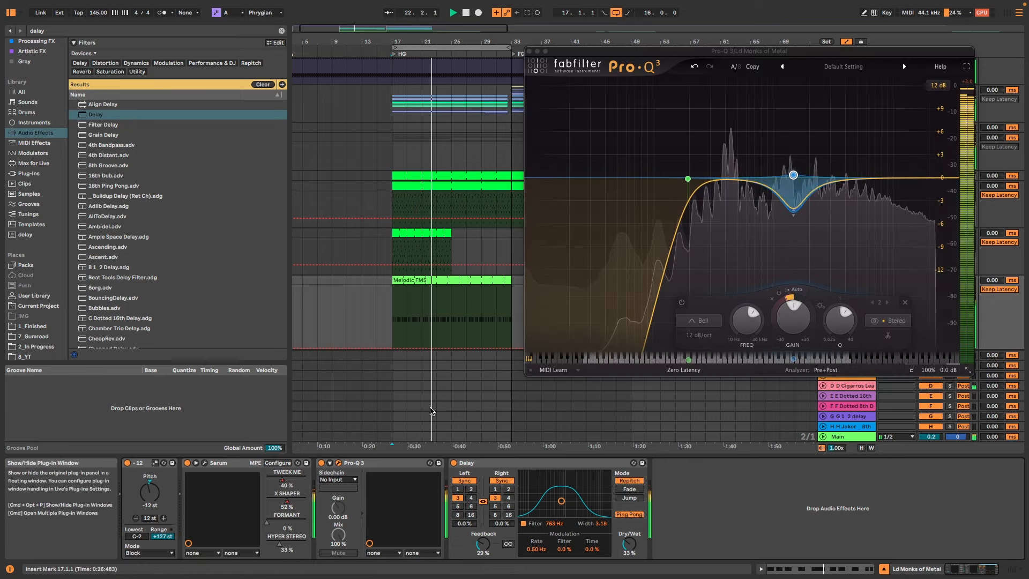
double_click(794, 175)
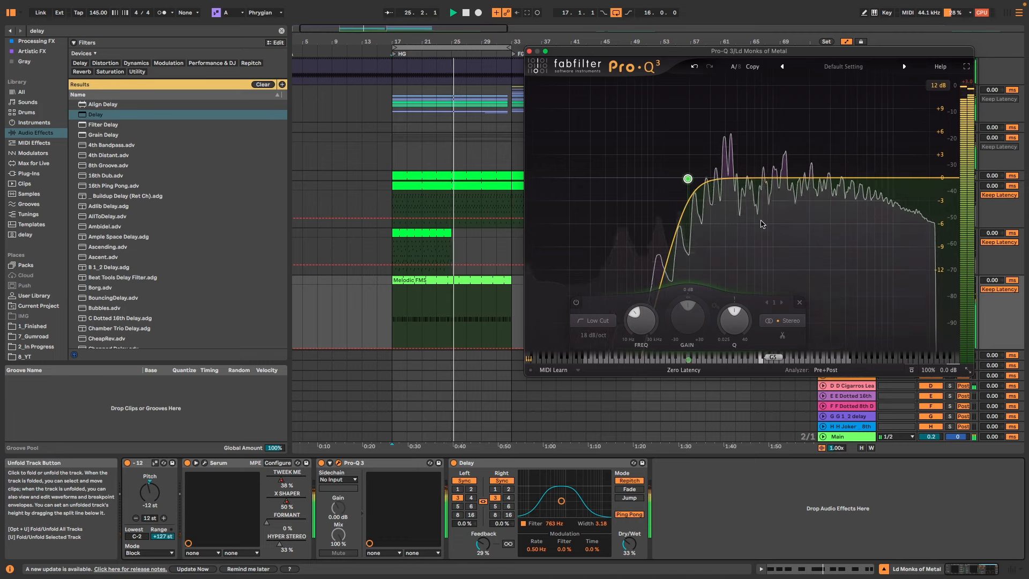
mouse_move(762, 223)
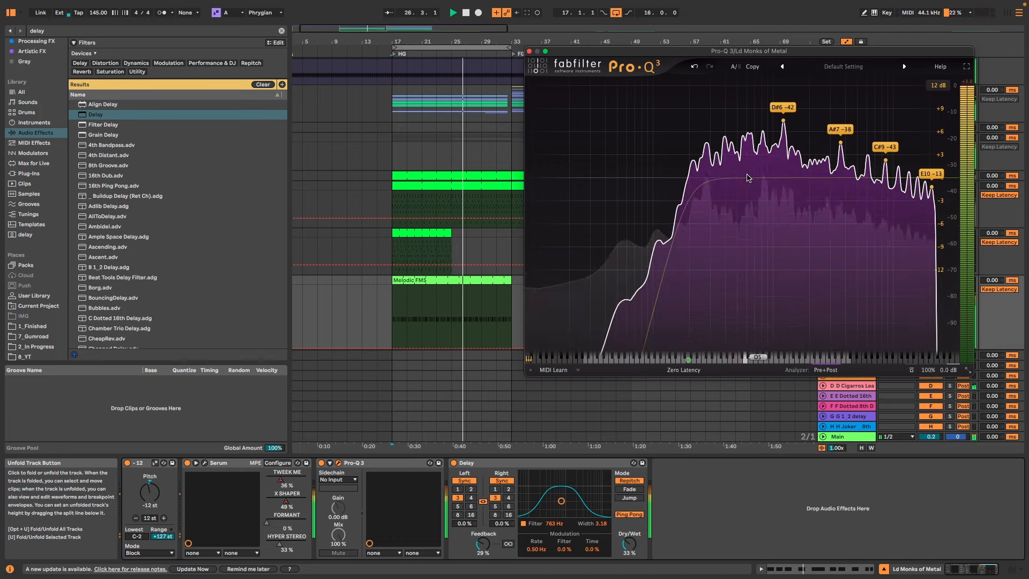
drag(783, 121, 786, 129)
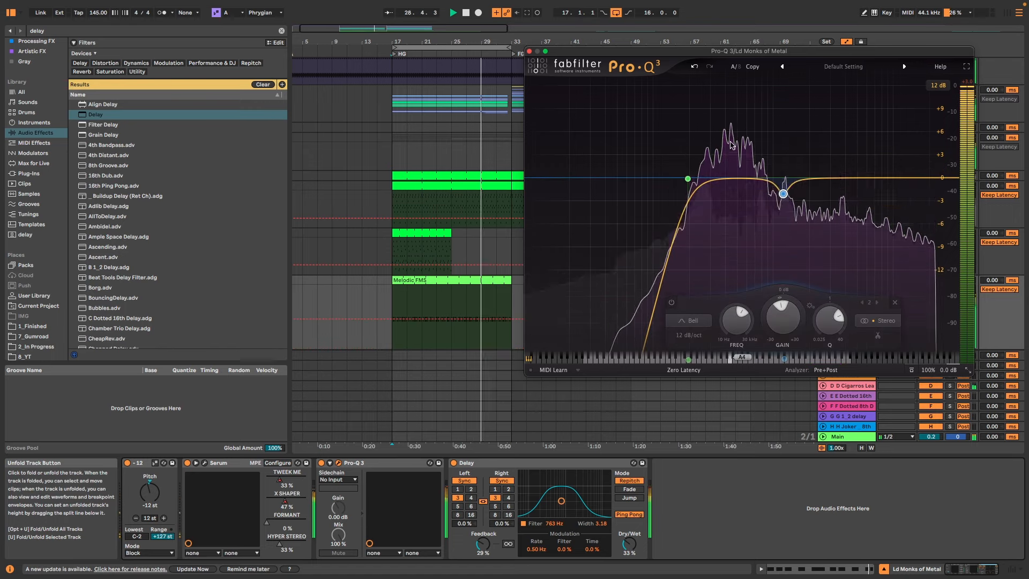
mouse_move(730, 134)
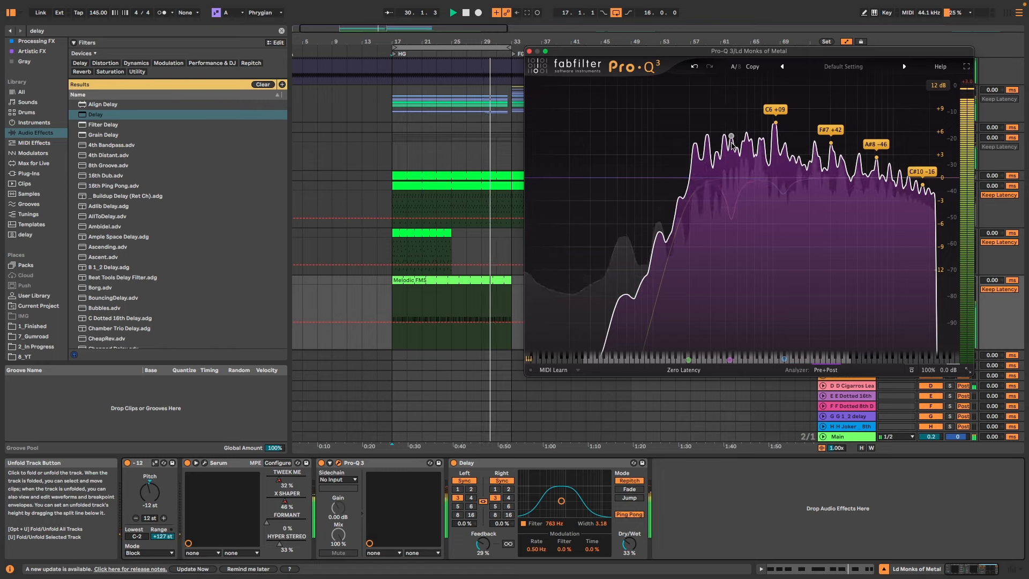
drag(731, 161, 722, 211)
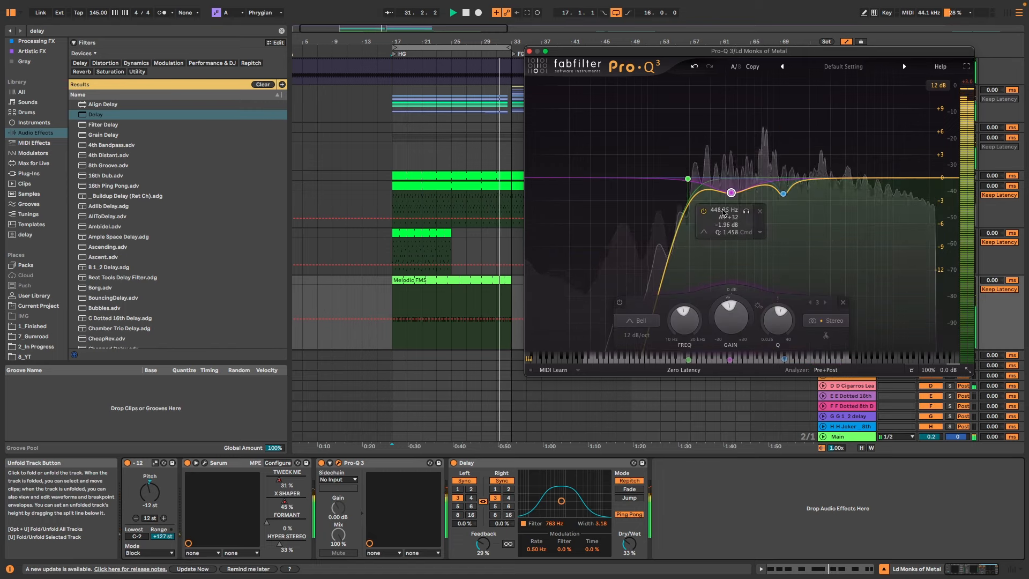
Make the 448 Hz band dynamic and move it to about 458 Hz at -0.43 dB.
right_click(732, 193)
click(747, 225)
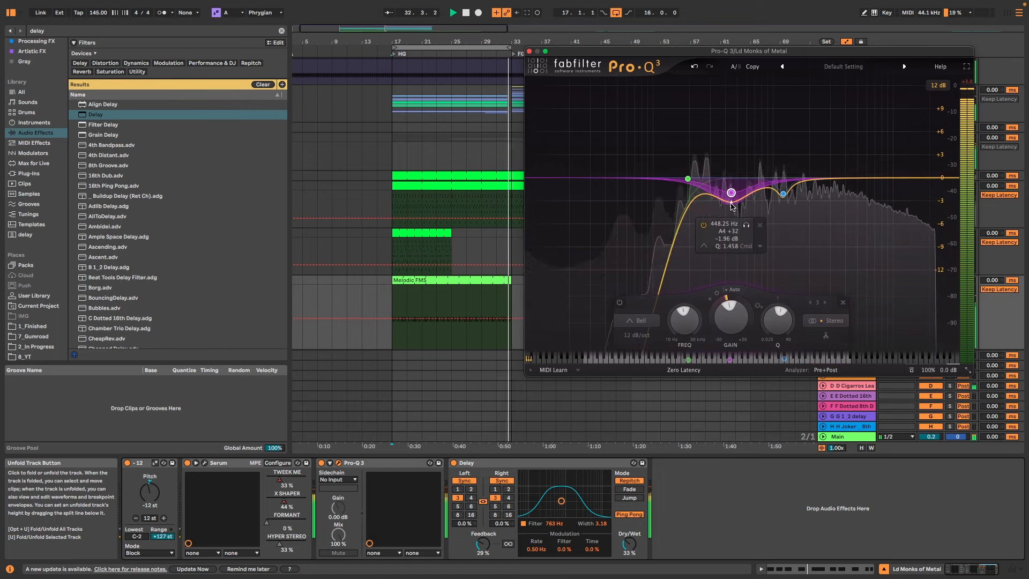
drag(733, 186, 735, 181)
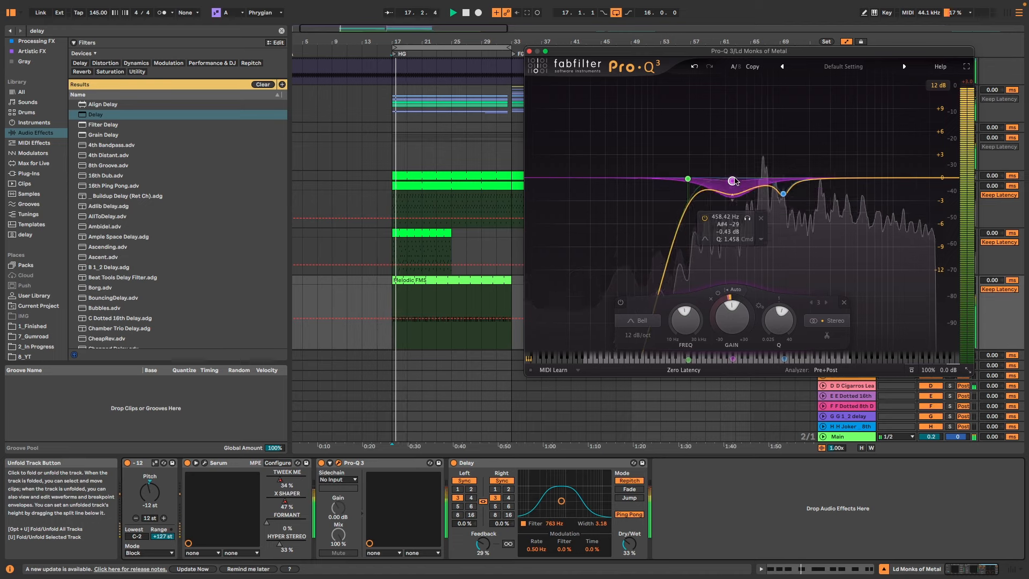
Make the 1215 Hz band dynamic, move it to about 1310 Hz at -0.35 dB, and widen its Q to about 1.02.
right_click(784, 195)
click(809, 225)
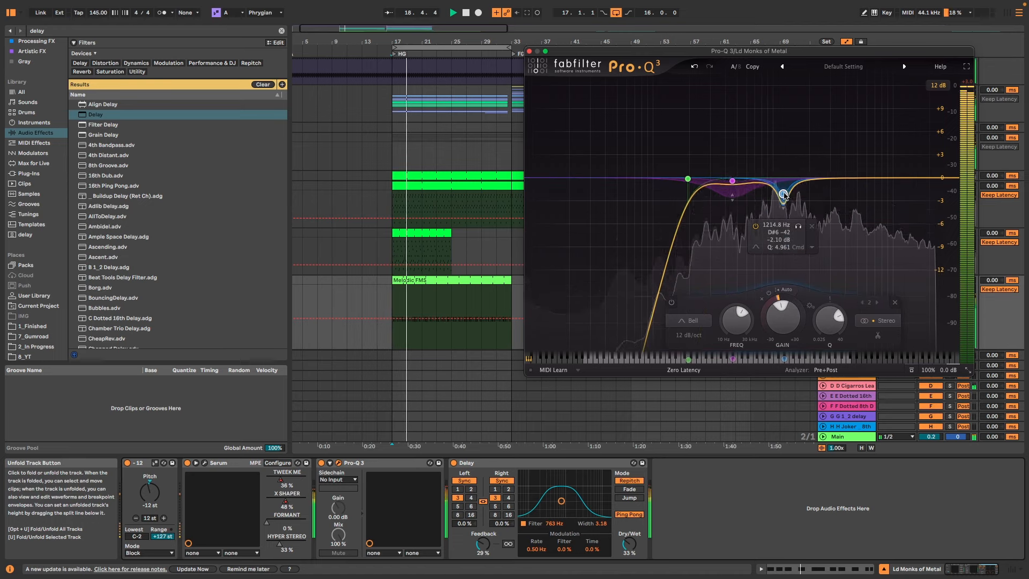
scroll(783, 196, down, 3)
mouse_move(784, 197)
mouse_down()
mouse_move(800, 188)
mouse_move(788, 185)
mouse_up()
scroll(784, 190, down, 3)
scroll(788, 196, down, 2)
scroll(788, 201, down, 2)
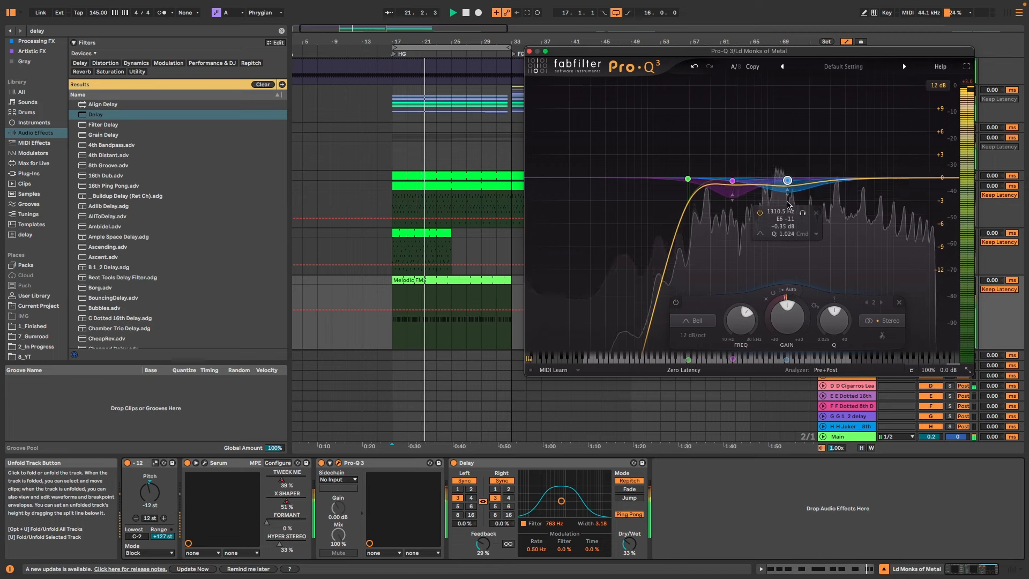
Move the low cut to about 209 Hz with a gentler Q of 0.725, and add a bell boost of about 2.3 dB near 7 kHz.
drag(688, 178, 693, 198)
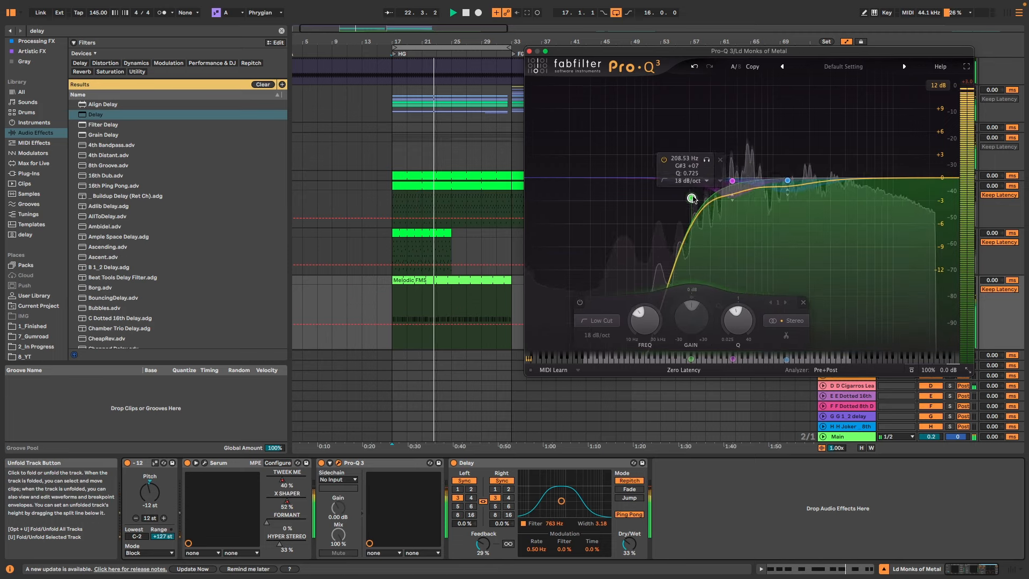
drag(873, 176, 879, 163)
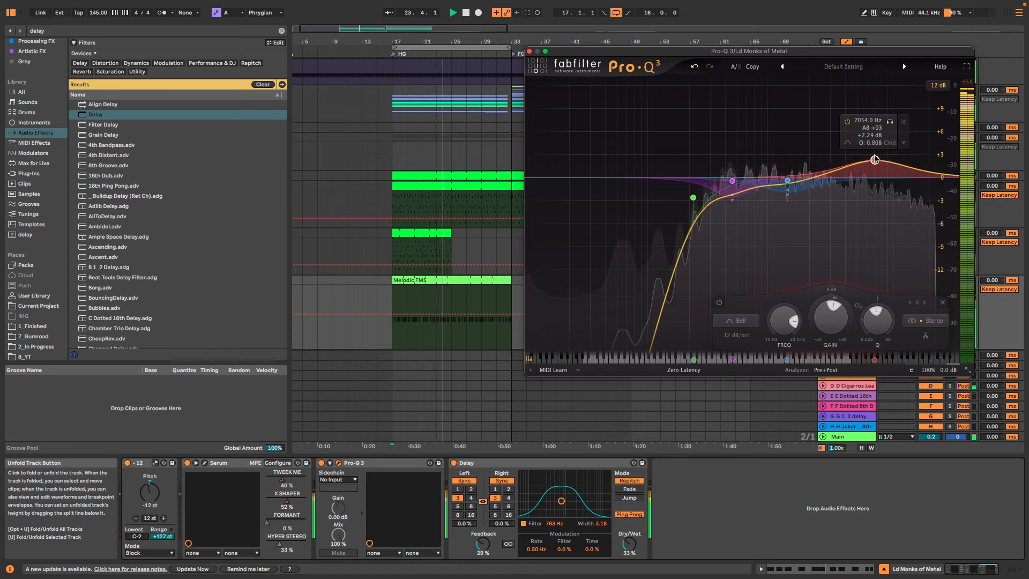
drag(531, 51, 452, 58)
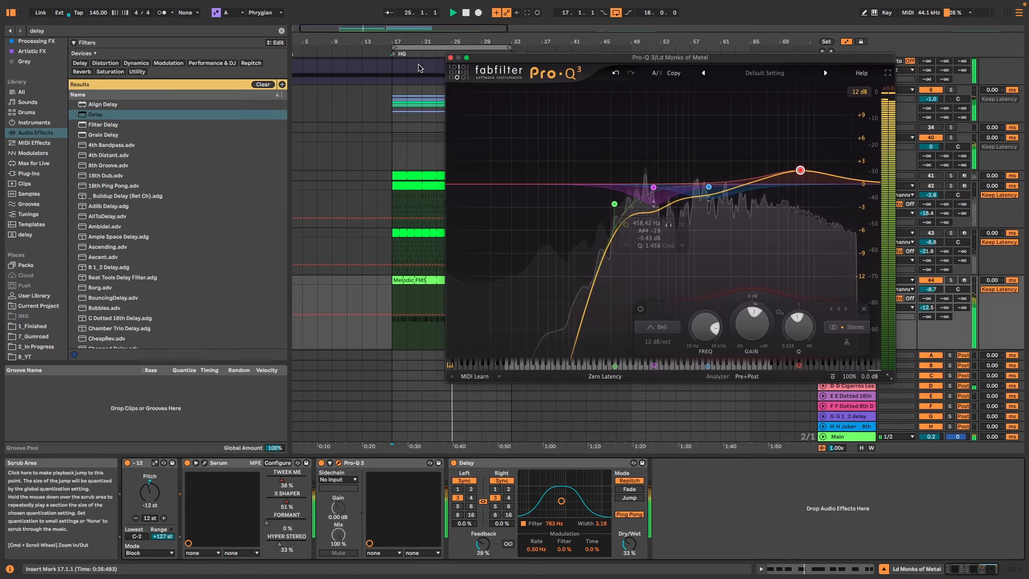
Close Pro-Q 3, stop playback, and review Serum's FX chain before closing its window.
click(450, 57)
key(space)
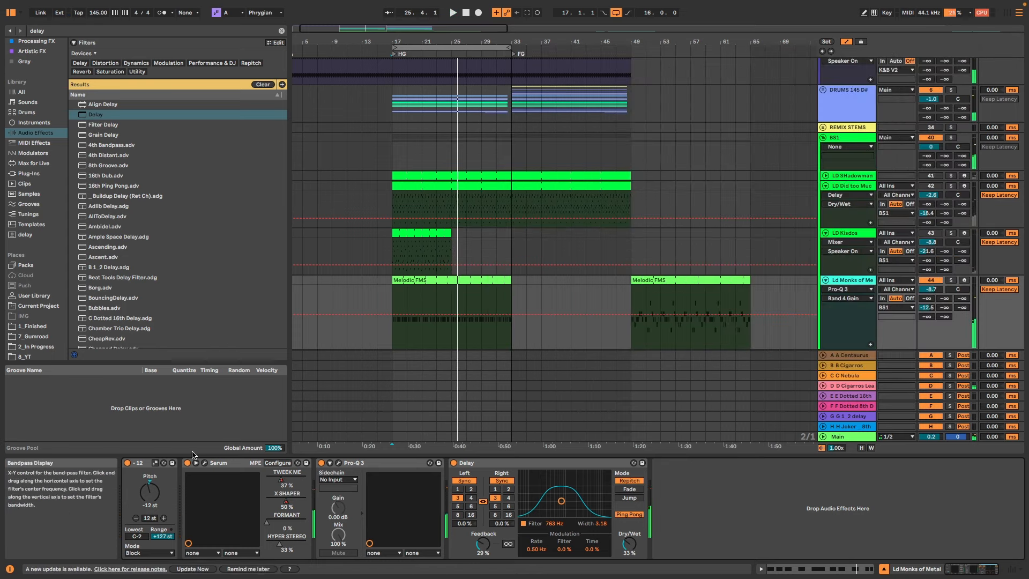
click(204, 465)
click(288, 201)
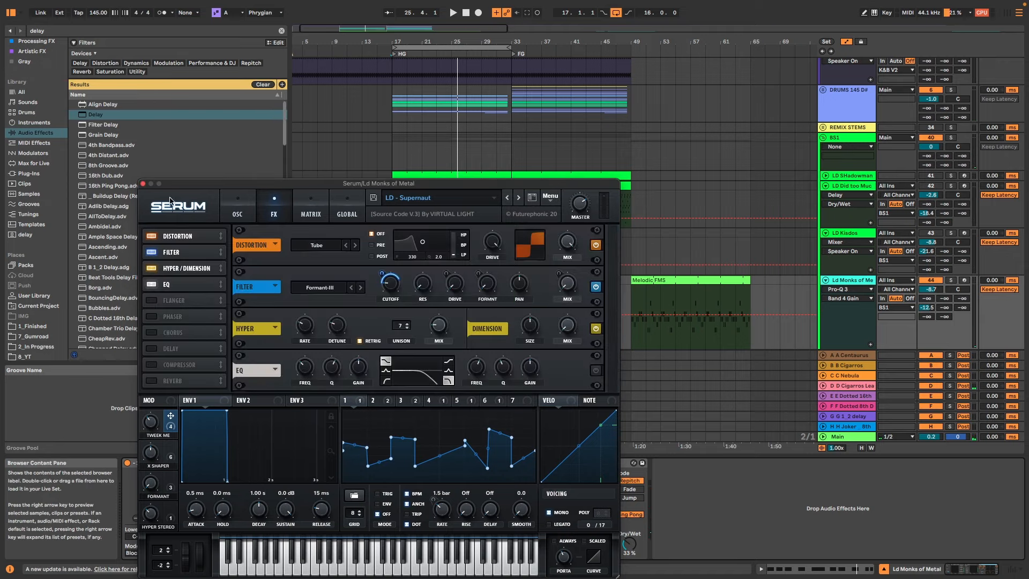
click(143, 185)
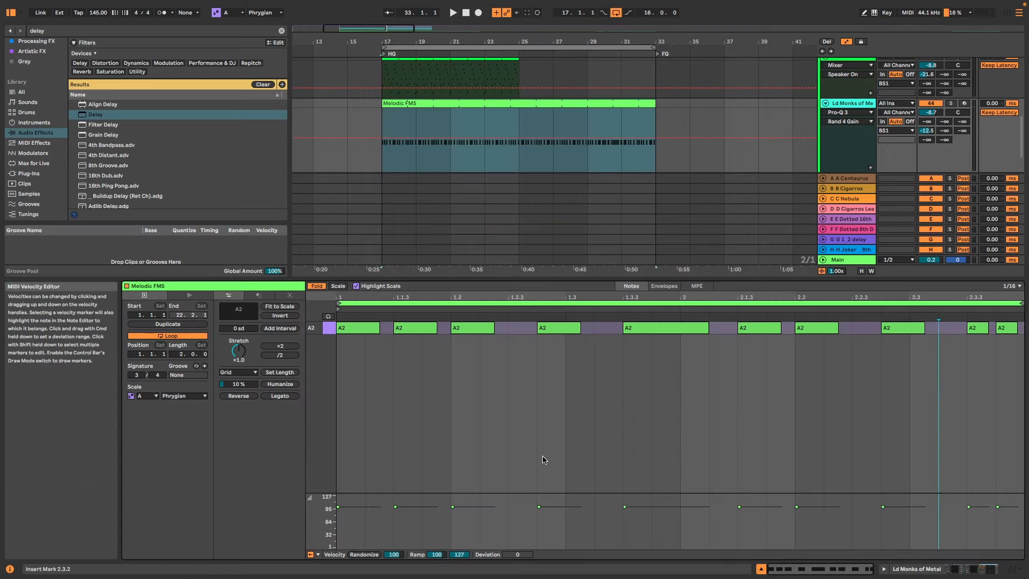
Duplicate the two-bar A2 pattern in the Melodic FMS clip to make a four-bar loop.
click(528, 382)
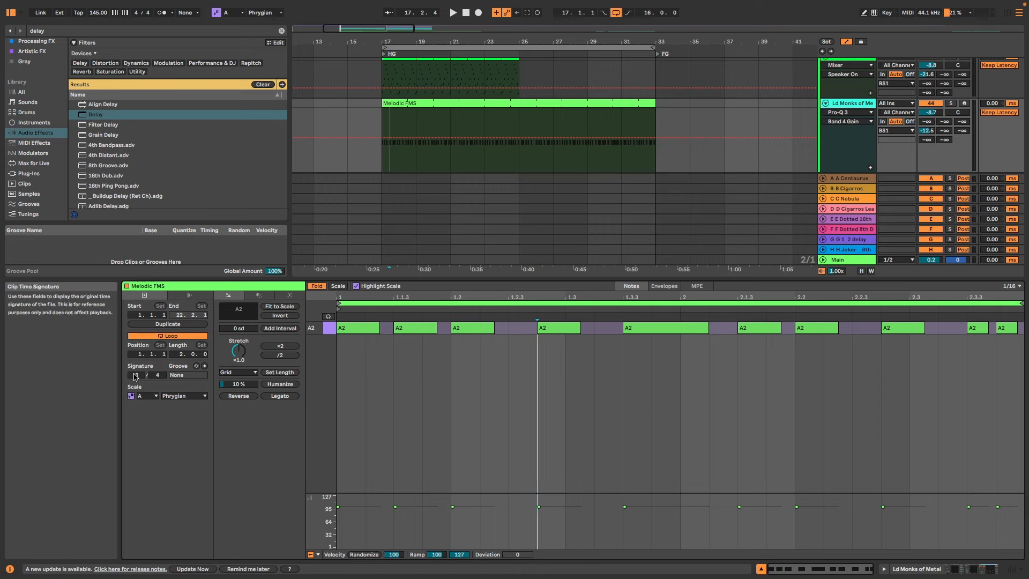
click(168, 325)
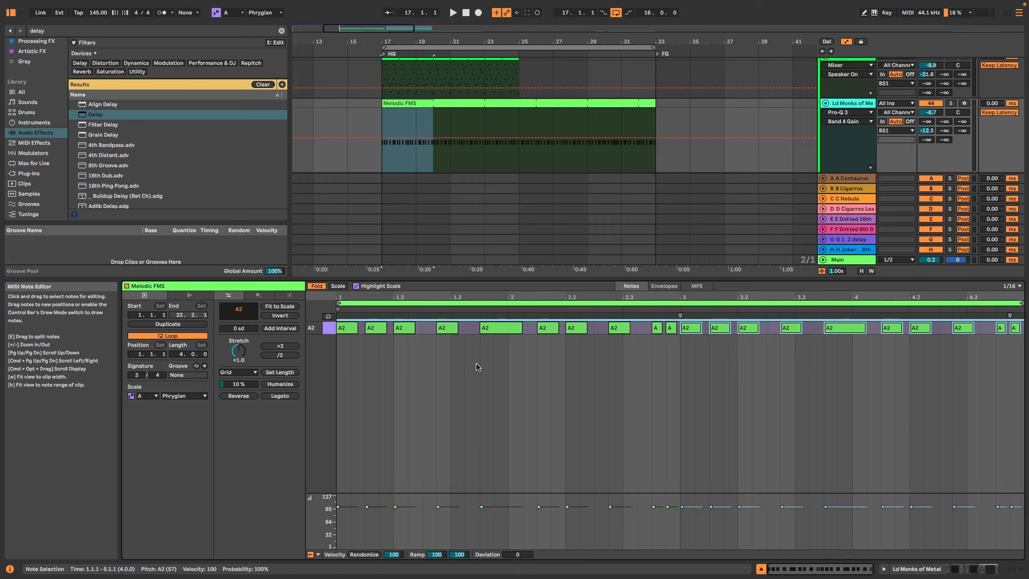
click(632, 369)
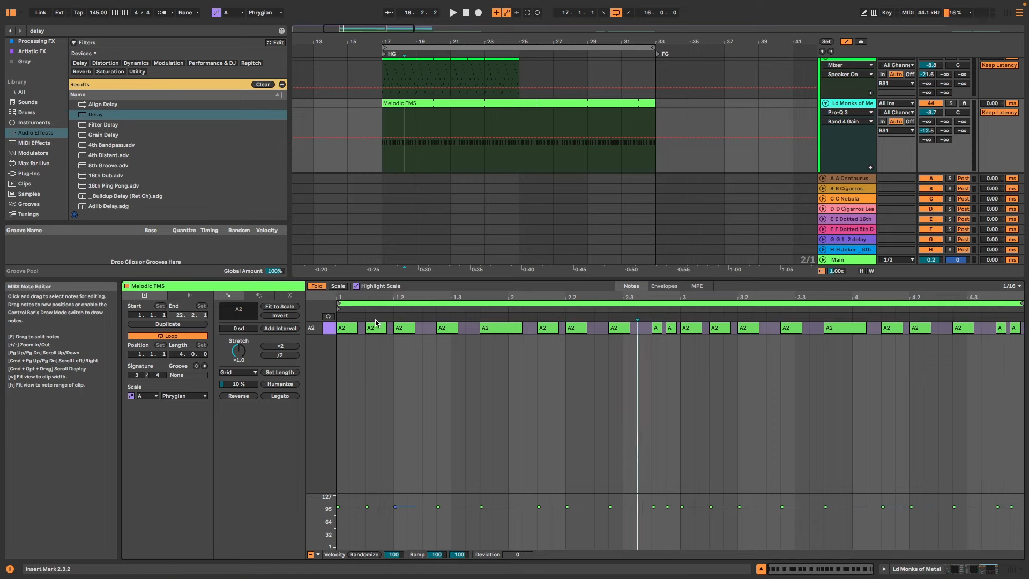
Show only in-scale rows in the note editor and lower the notes at 1.2.4 and 1.3.3 to G2.
click(337, 286)
click(567, 439)
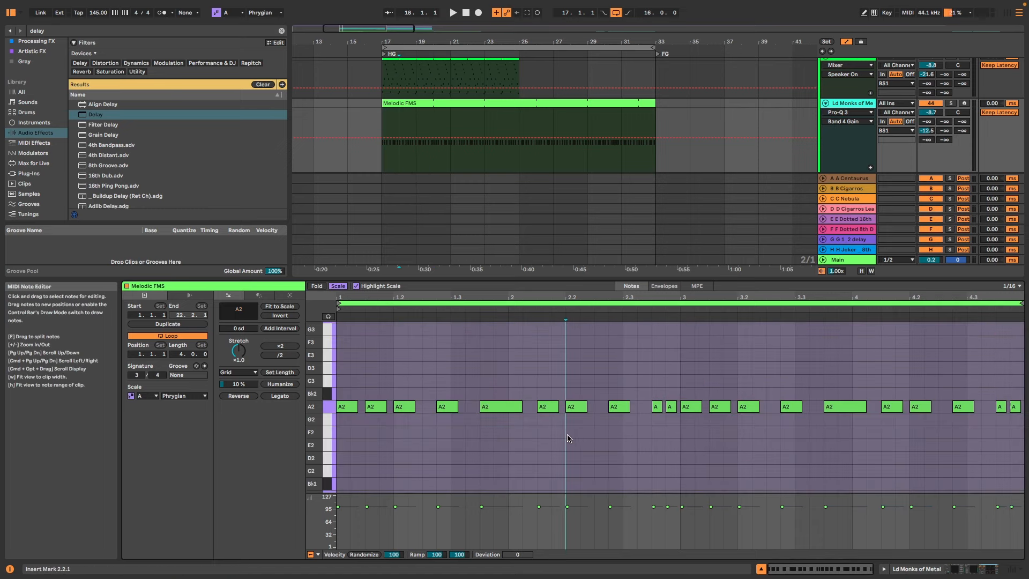
drag(567, 439, 672, 408)
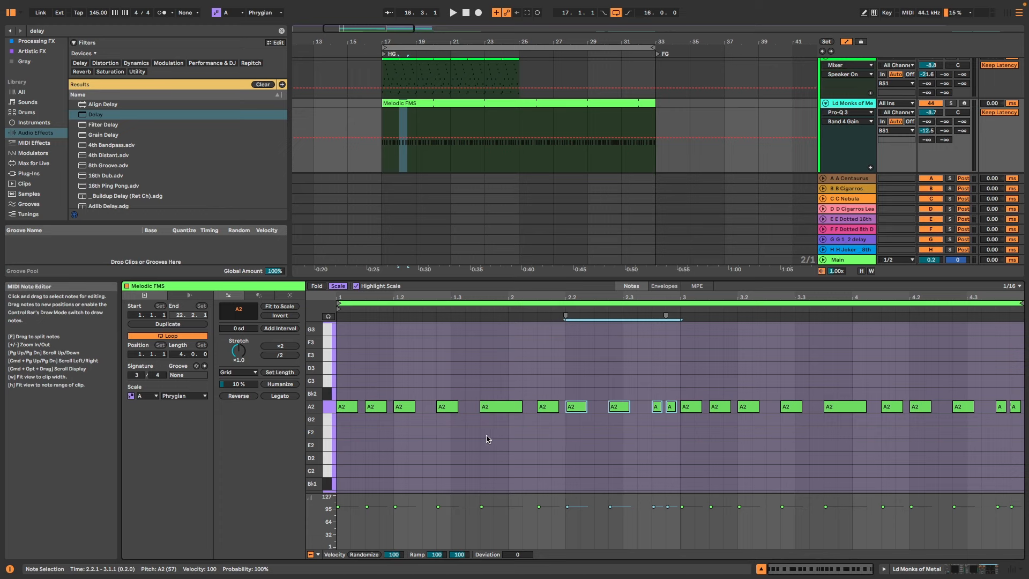
key(space)
key(space)
drag(449, 439, 509, 407)
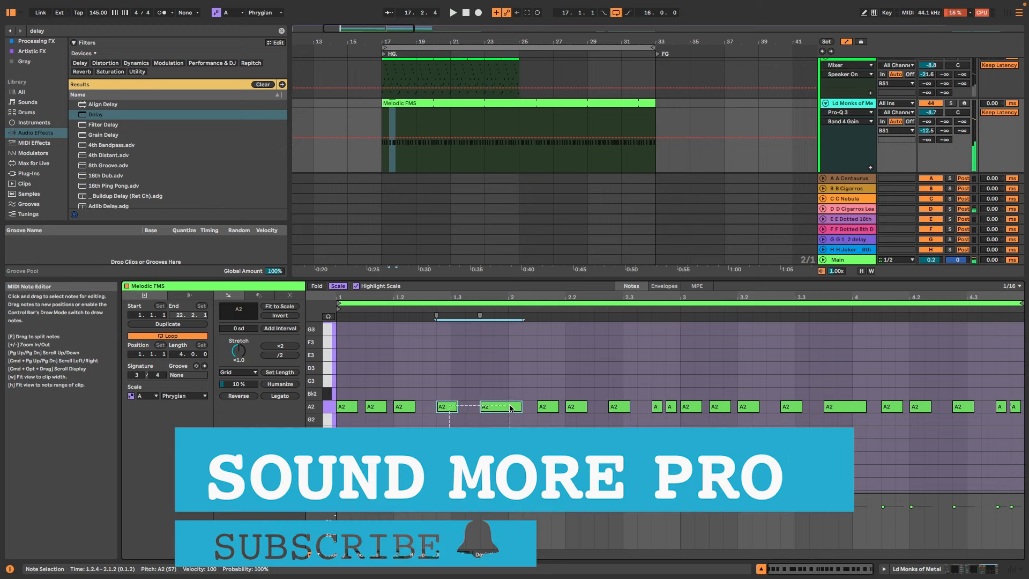
key(Down)
key(space)
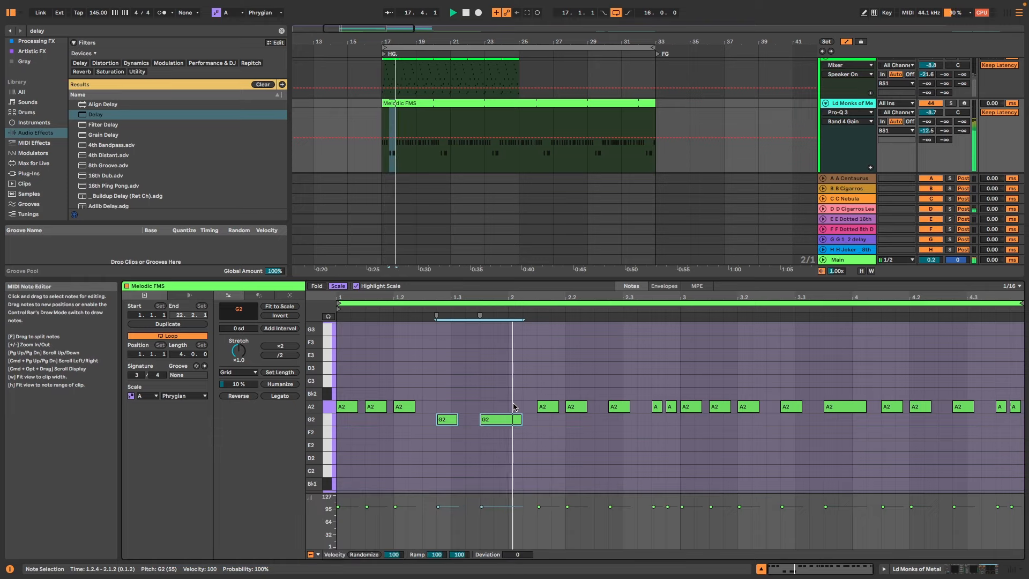
Raise the notes at 2.2.1 and 2.2.4 to B♭2 and the two short notes after them to C3.
drag(582, 422, 646, 404)
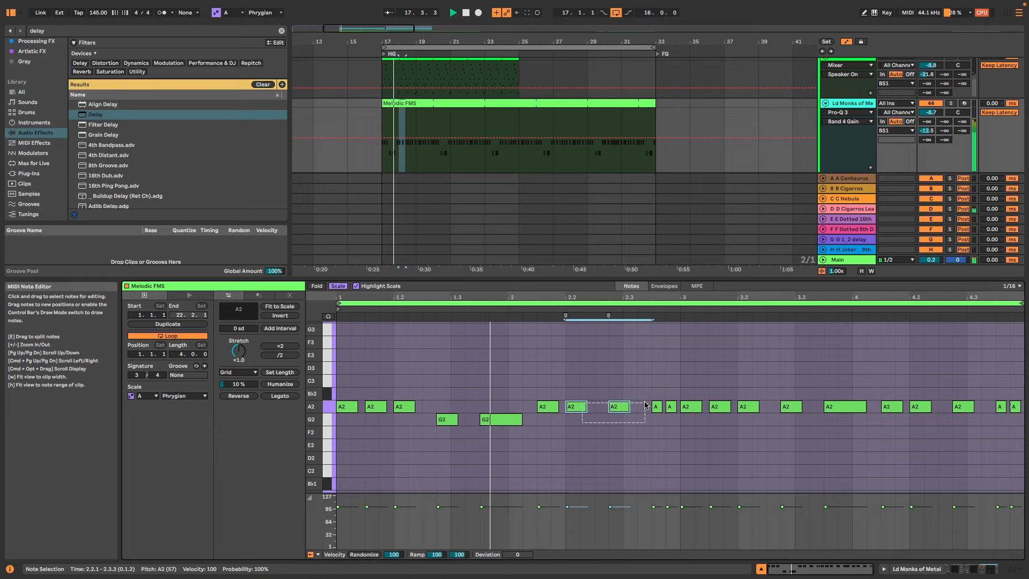
key(Up)
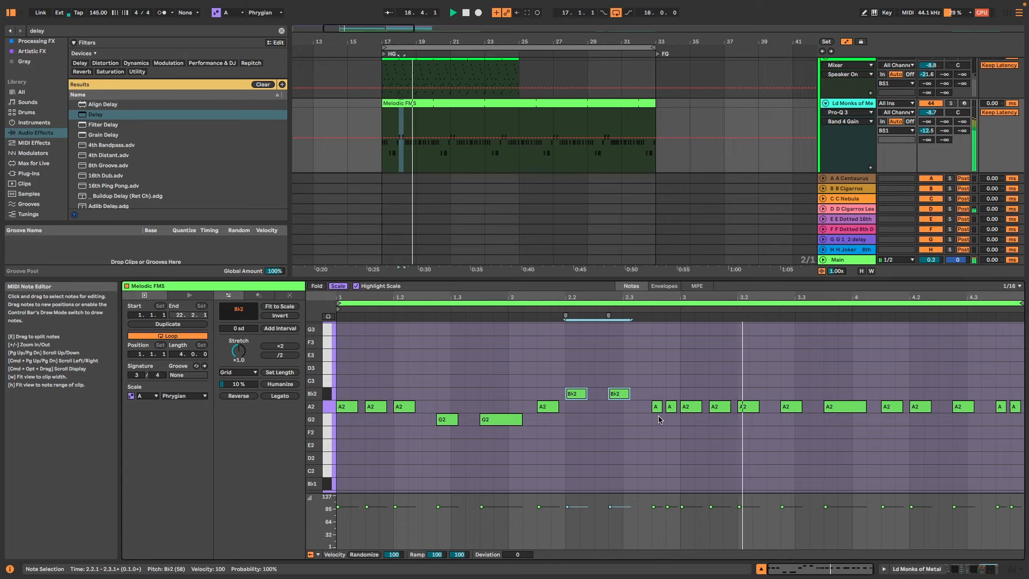
drag(659, 420, 676, 408)
key(Up)
key(Up)
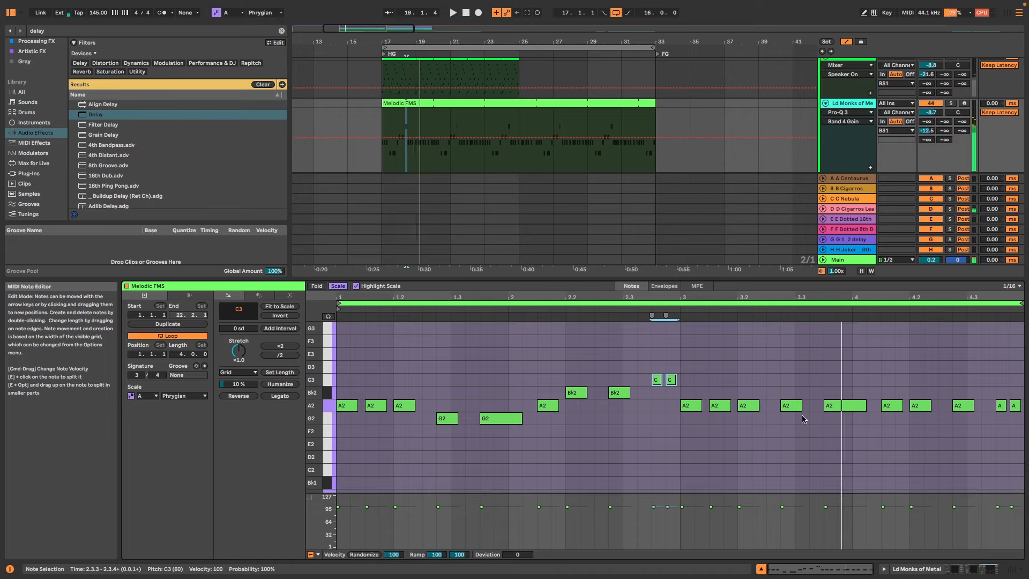
Repeat the melody in the second half: G2 at 3.2.4 and 3.3.3, B♭2 at 4.2.1 and 4.2.4, C3 for the last two short notes.
drag(778, 400, 868, 423)
key(Down)
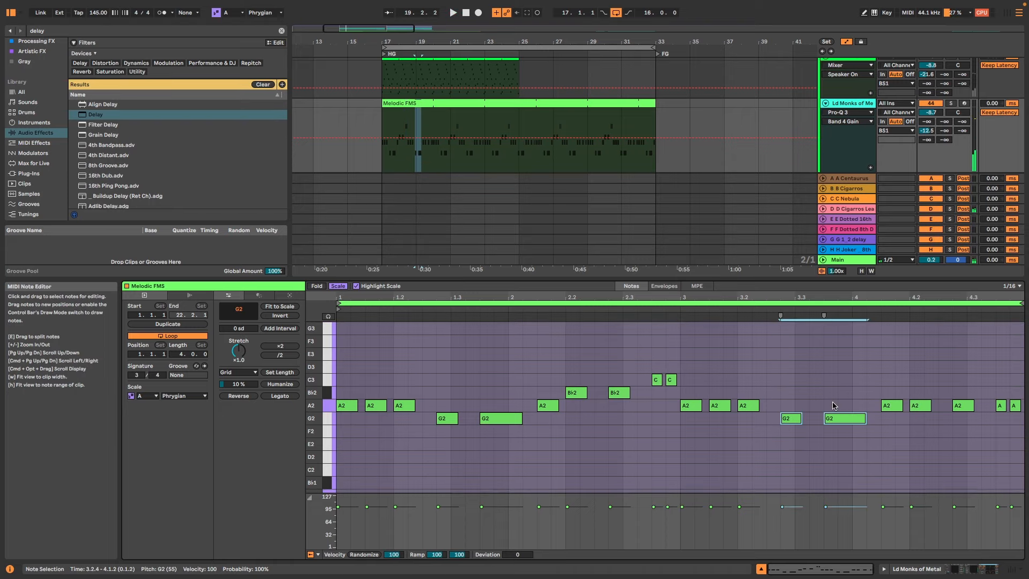
drag(536, 370, 653, 404)
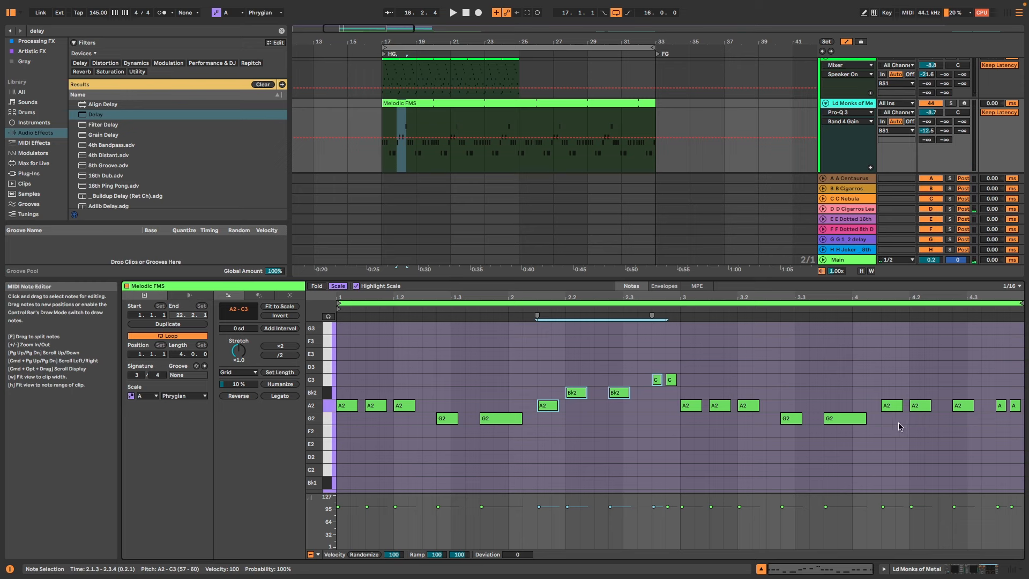
drag(907, 416, 1027, 402)
key(Up)
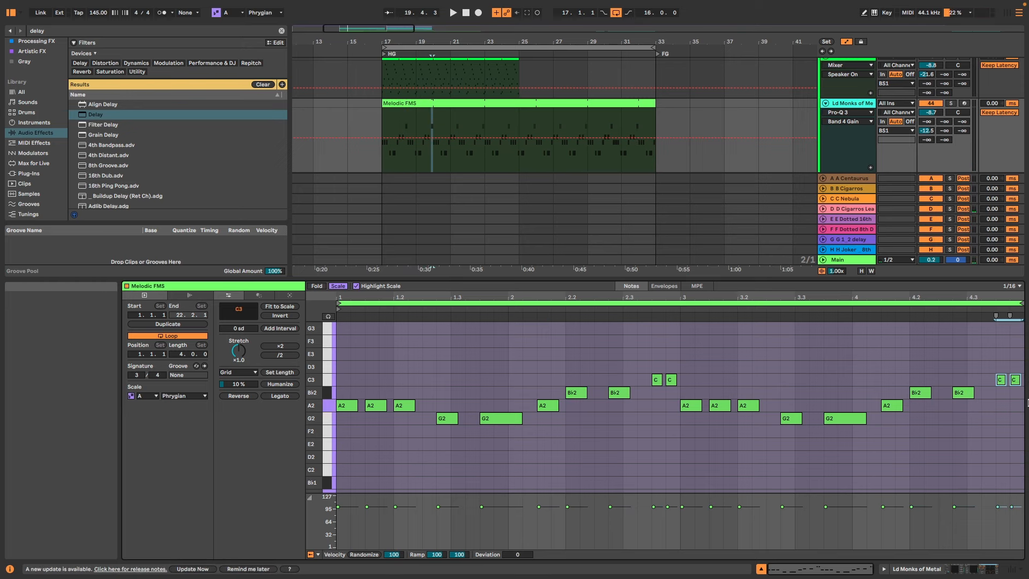
Audition the loop and raise its last four notes one scale step, to C3 and D3.
key(space)
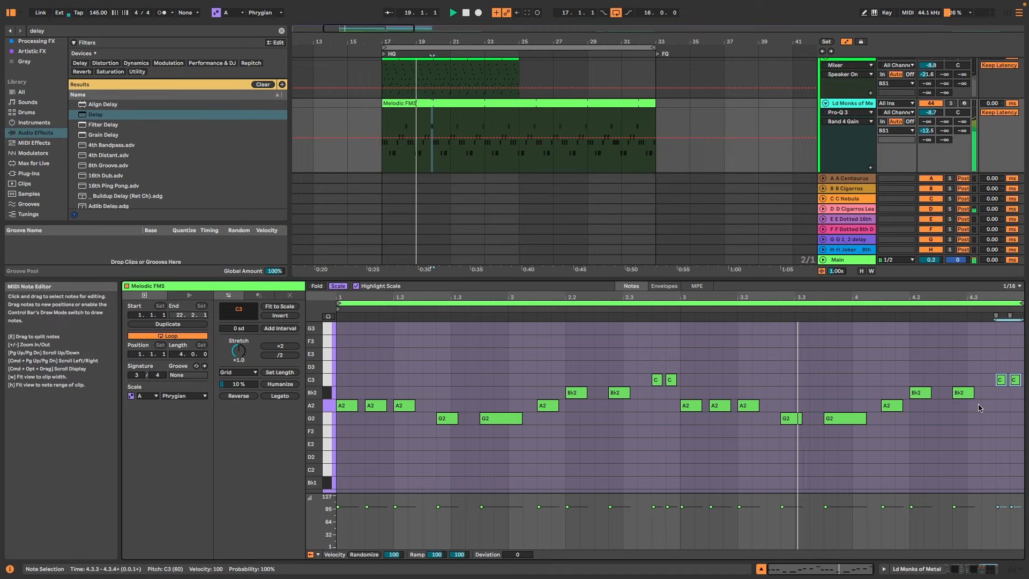
key(space)
key(space)
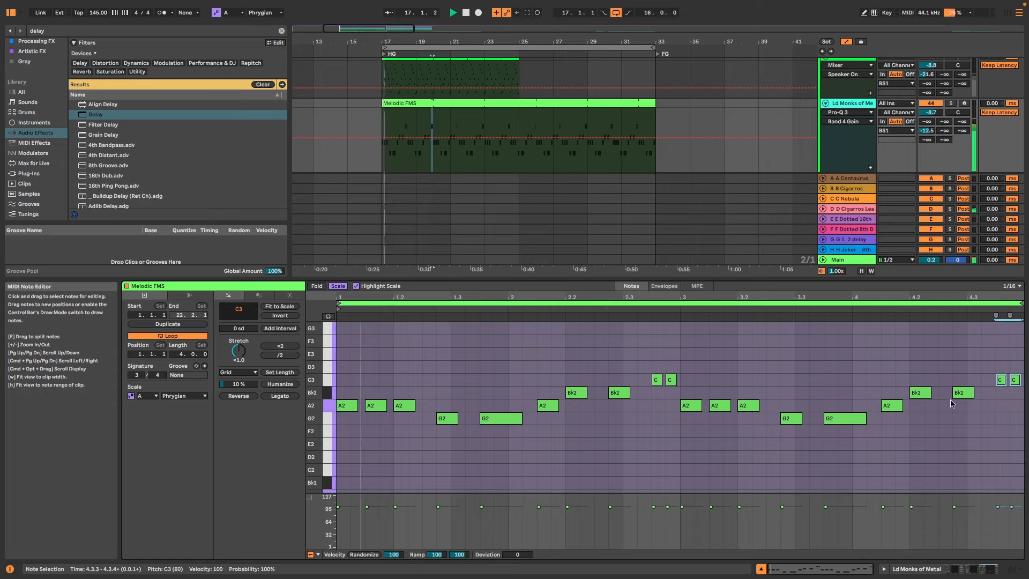
key(space)
drag(916, 412, 1021, 375)
key(Up)
key(Up)
key(space)
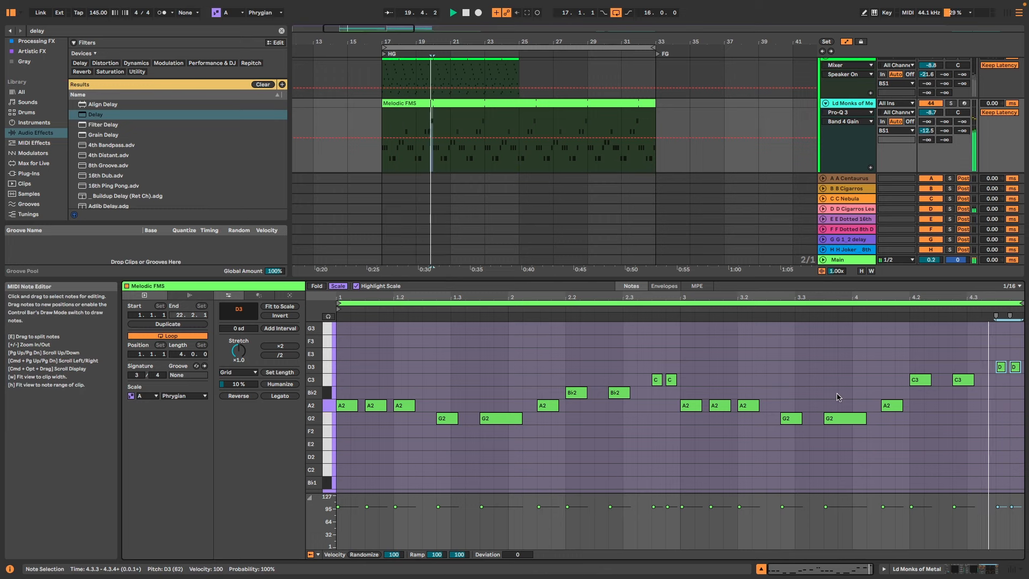
Lower the two C3 notes at 4.2.1 and 4.2.4 to B♭2 and stop playback.
click(959, 387)
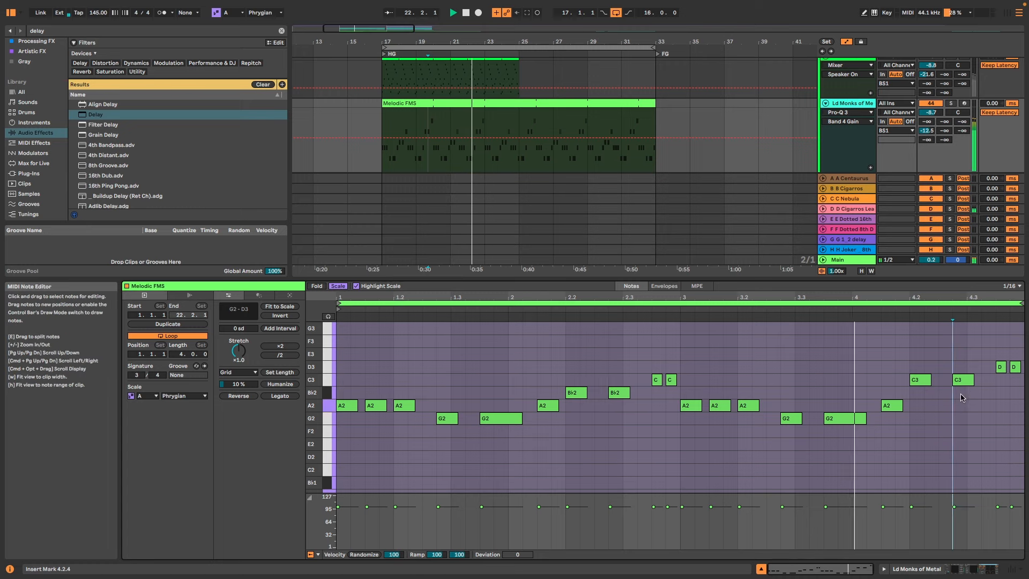
click(964, 384)
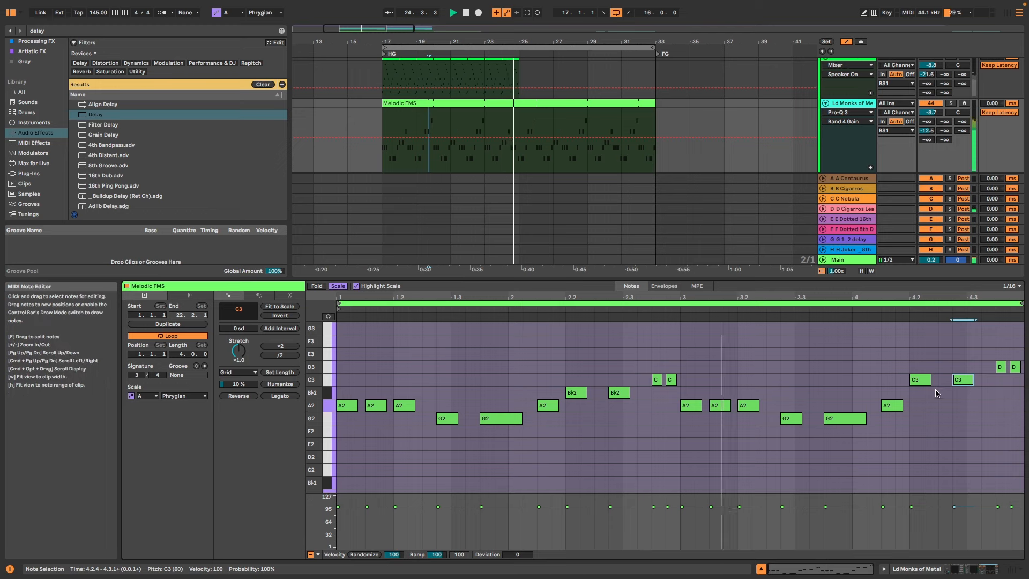
shift+click(921, 380)
key(Down)
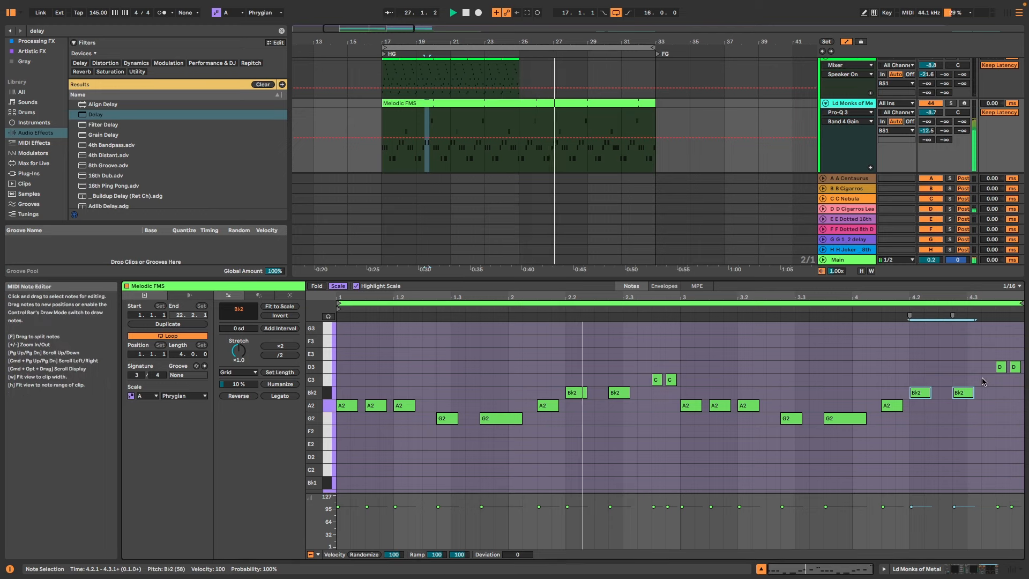
key(space)
Shift the second B♭2 note in each half one sixteenth earlier, to 2.2.3 and 4.2.3.
click(618, 392)
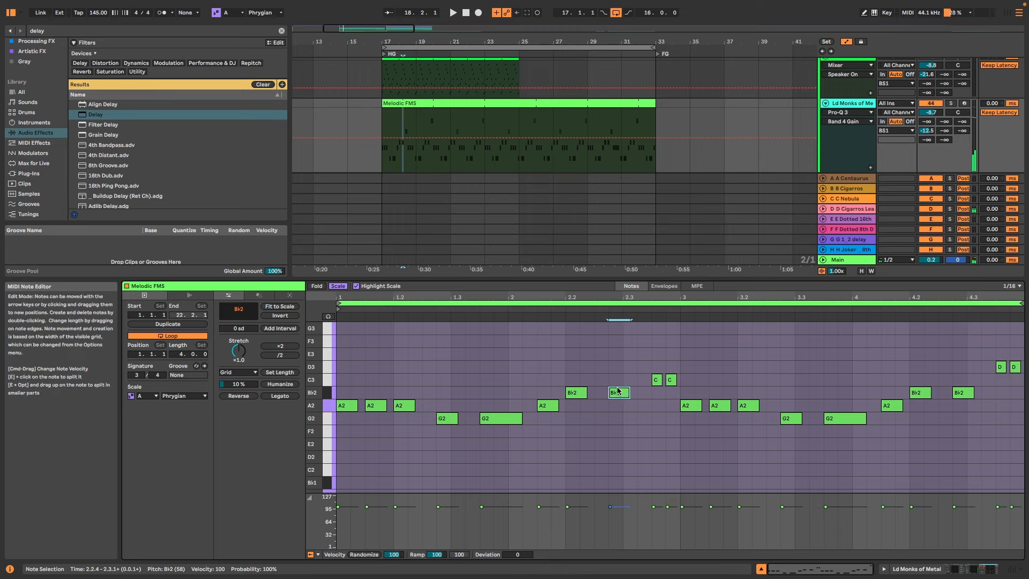
key(Left)
key(space)
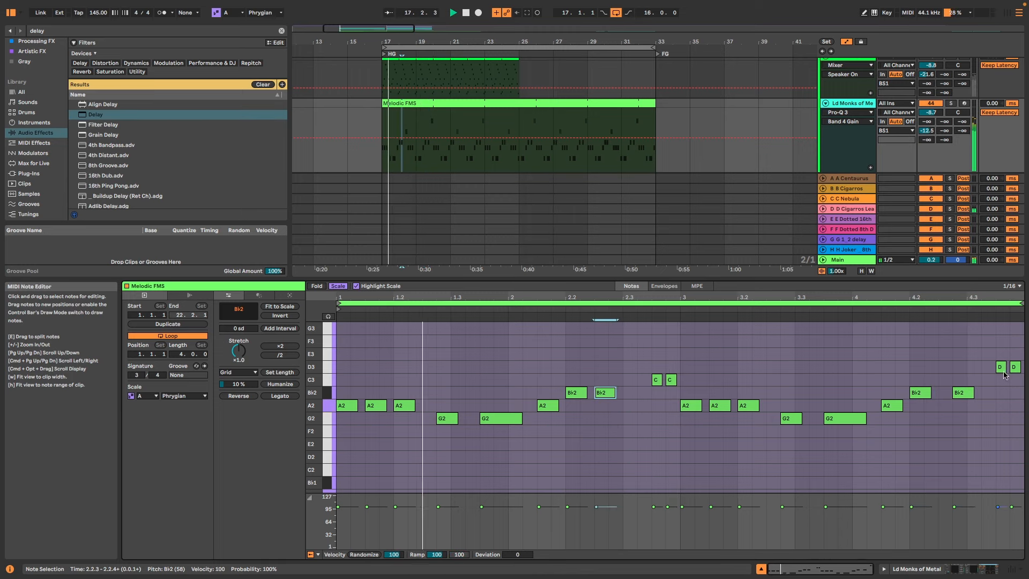
click(969, 394)
key(Left)
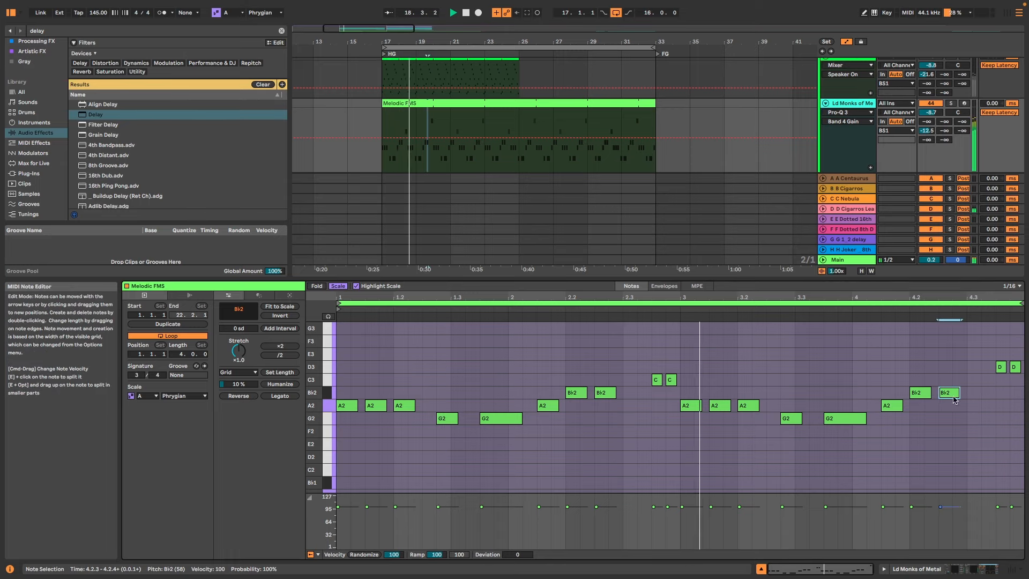
Add a short D3 note at 4.3.2, directly before the two closing D3 notes.
double_click(643, 380)
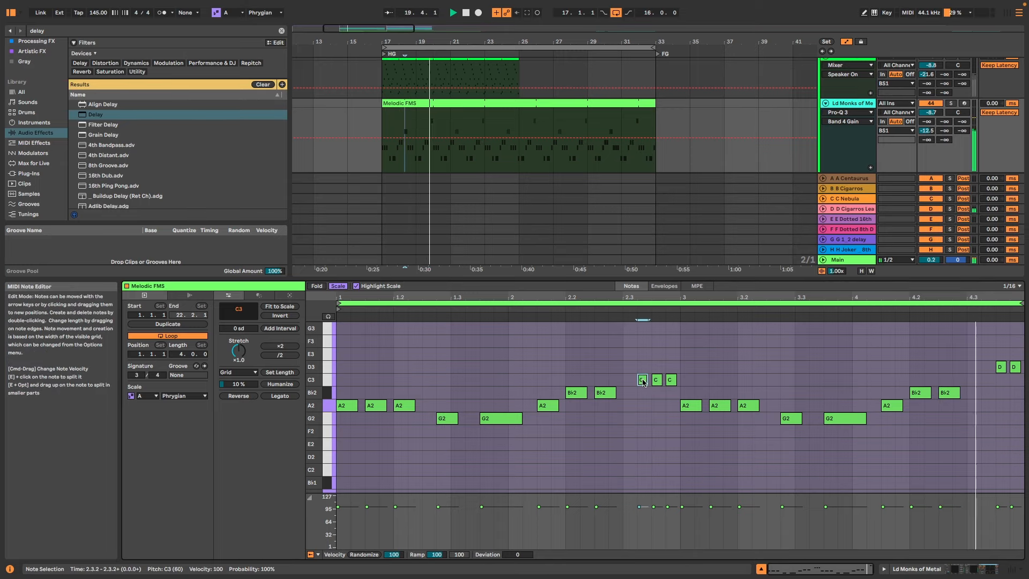
drag(644, 382, 985, 370)
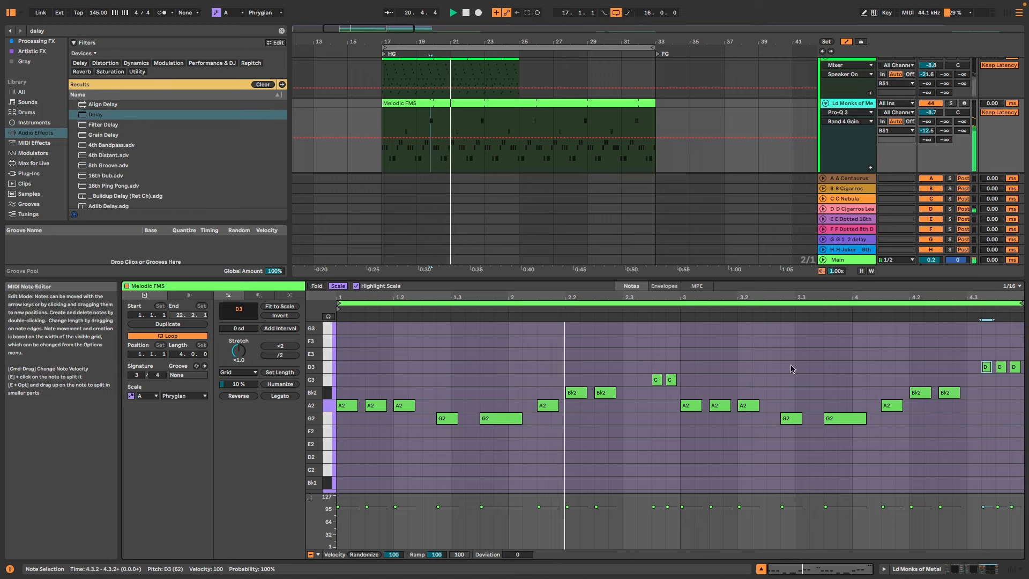
click(985, 401)
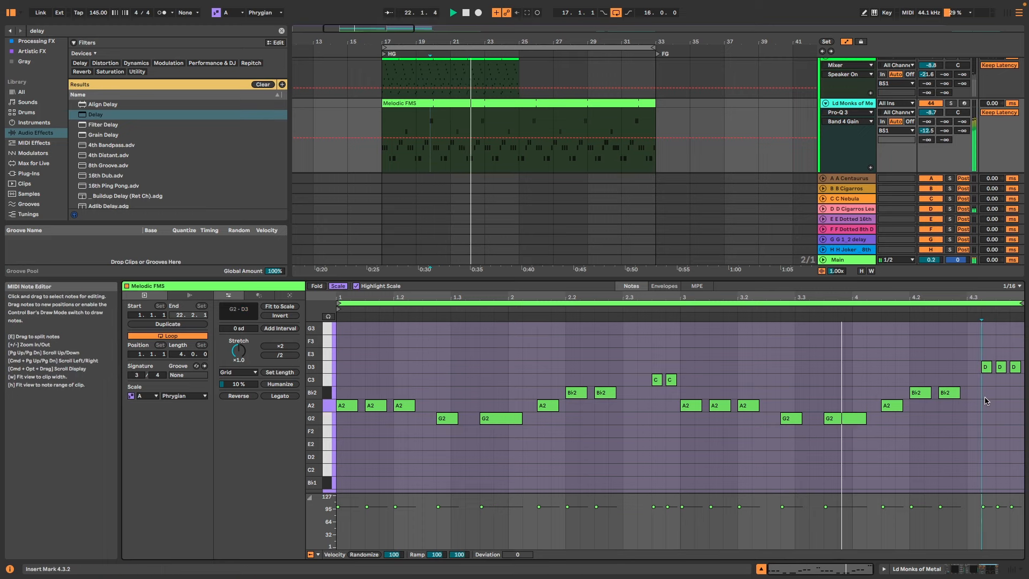
Lower the three short D3 notes at the end of the loop to C3 and play it from the start.
drag(1023, 360, 973, 378)
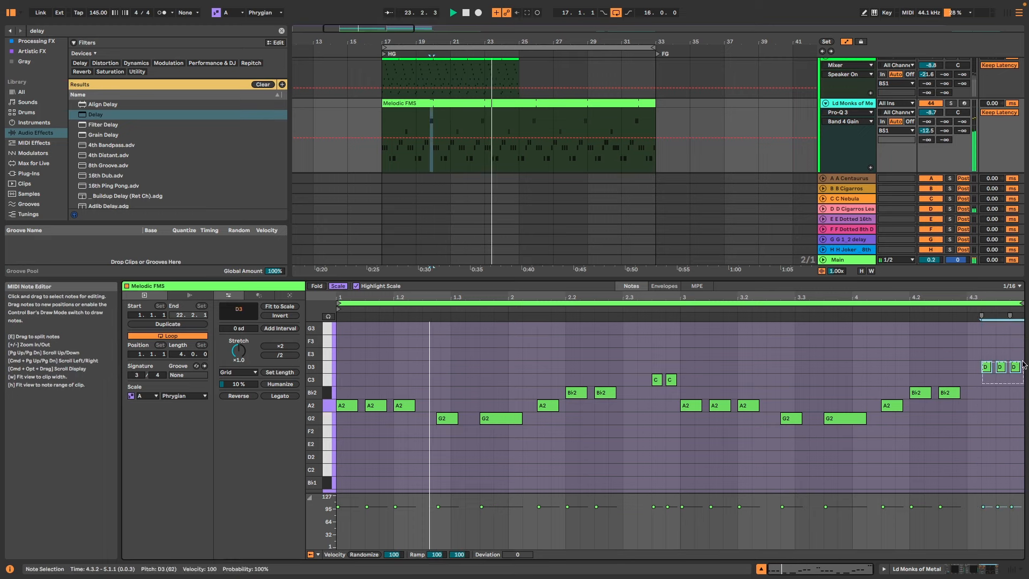
key(Down)
click(925, 356)
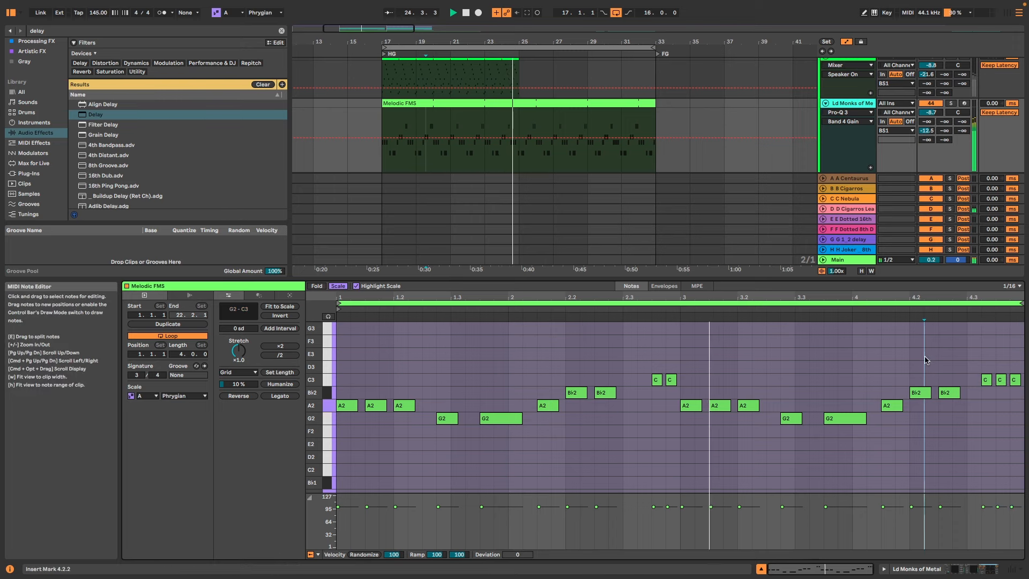
key(space)
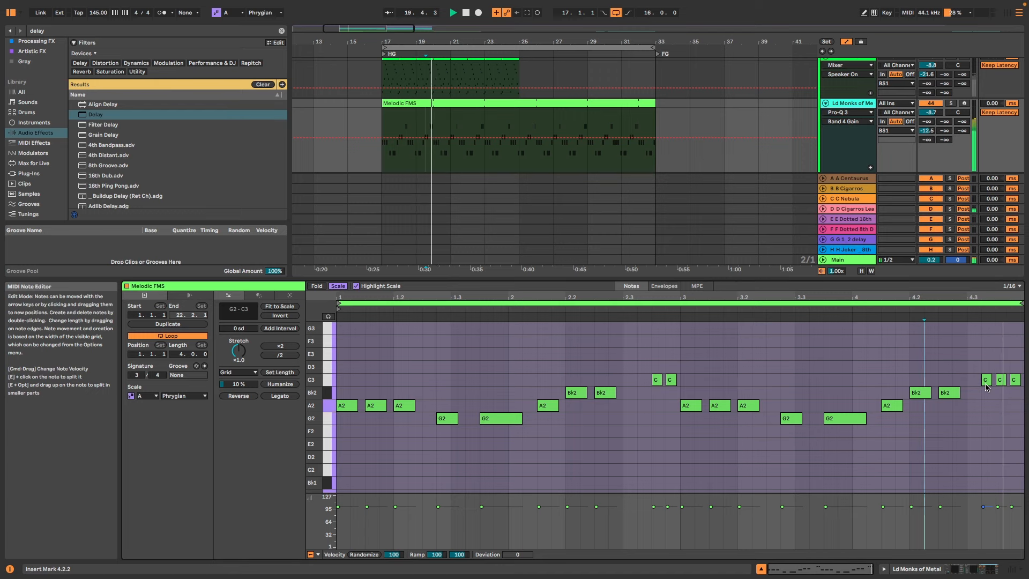
Try shifting the B♭2 pair at 4.2.1 and 4.2.3 one sixteenth later, and move it back.
click(950, 394)
click(949, 394)
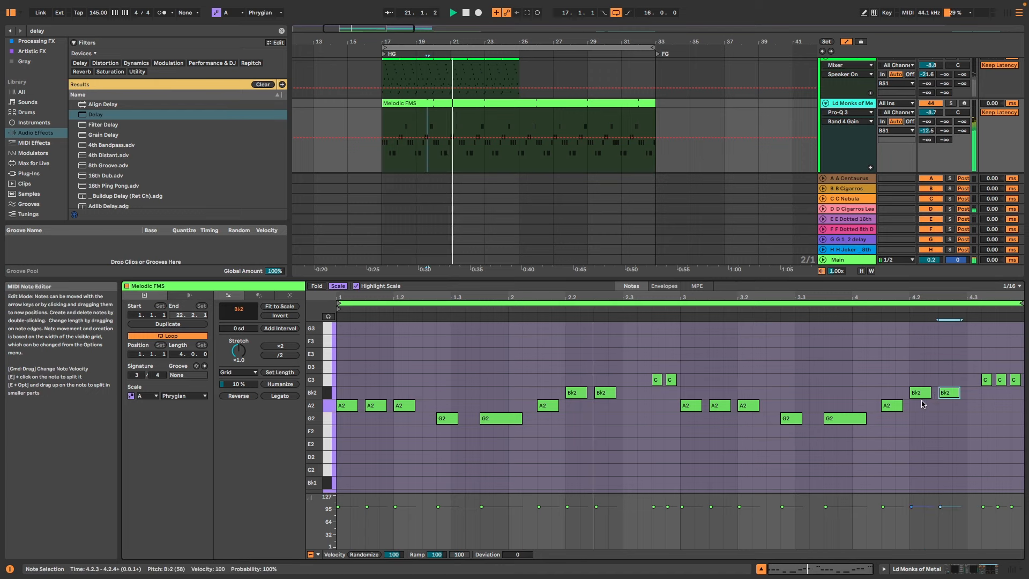
shift+click(921, 393)
key(Right)
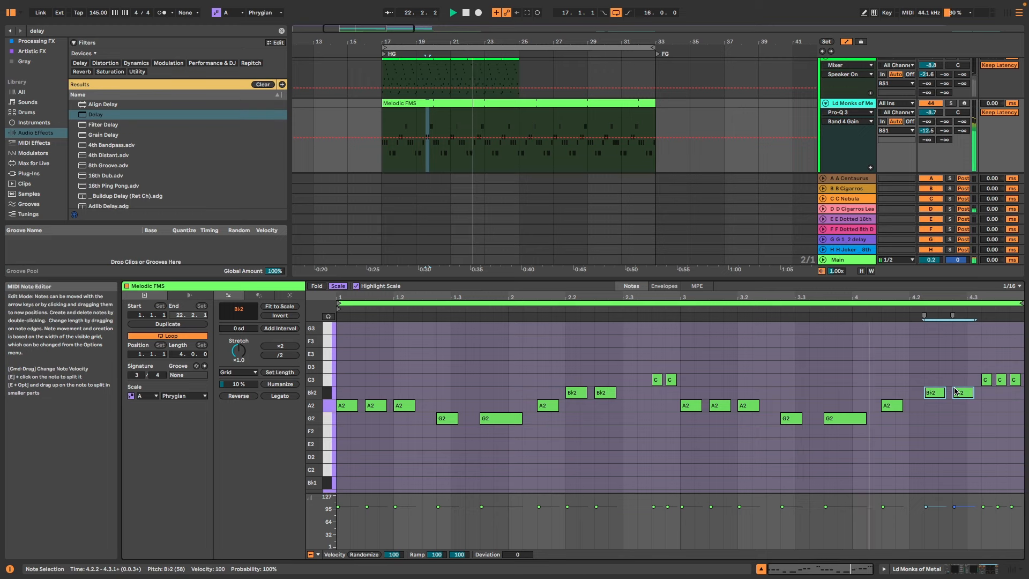
key(Left)
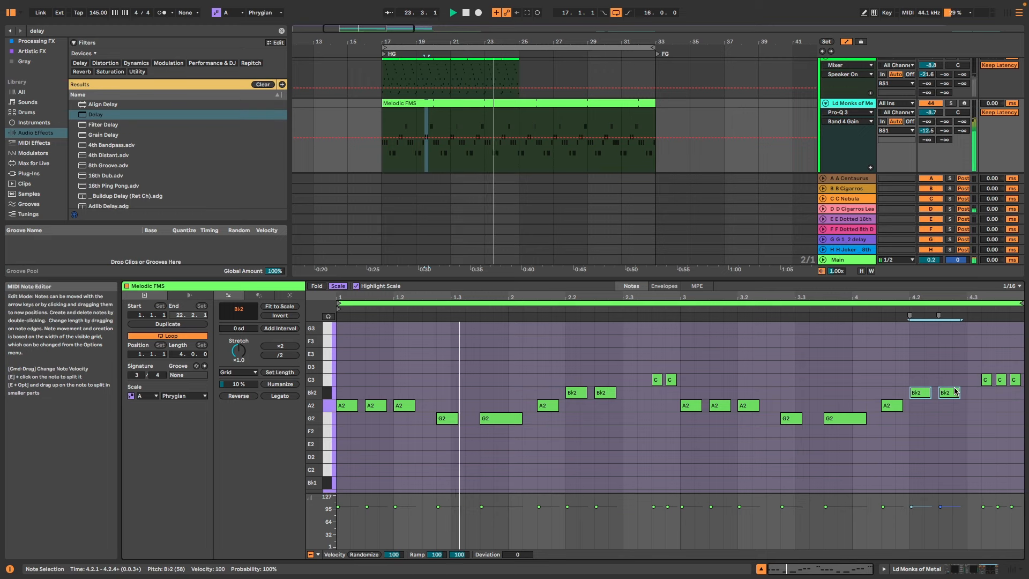
click(953, 420)
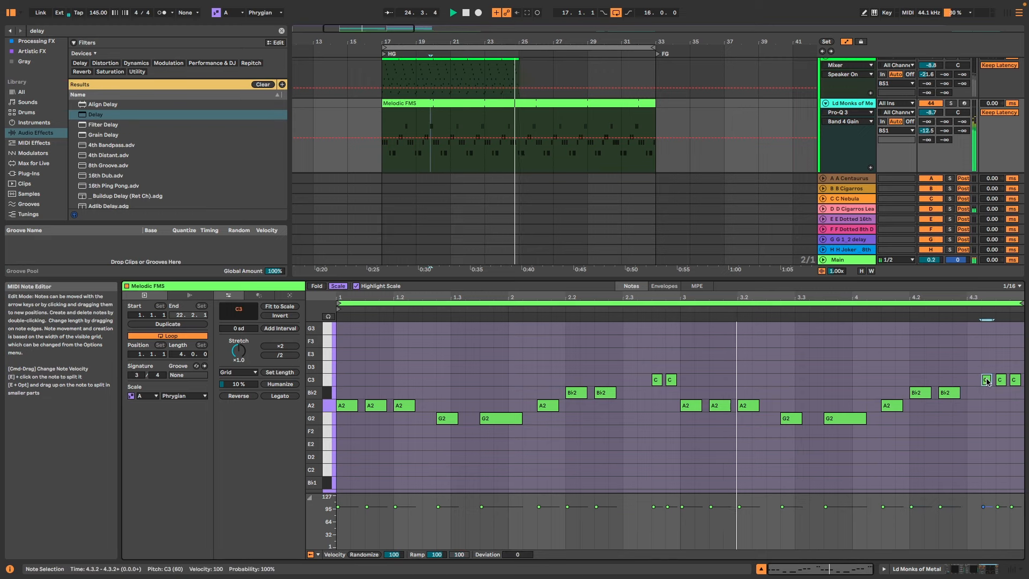
Shift the short C3 note at 4.3.2 to 4.3.1 and add a short B♭2 note at 2.3.1.
drag(986, 381, 974, 381)
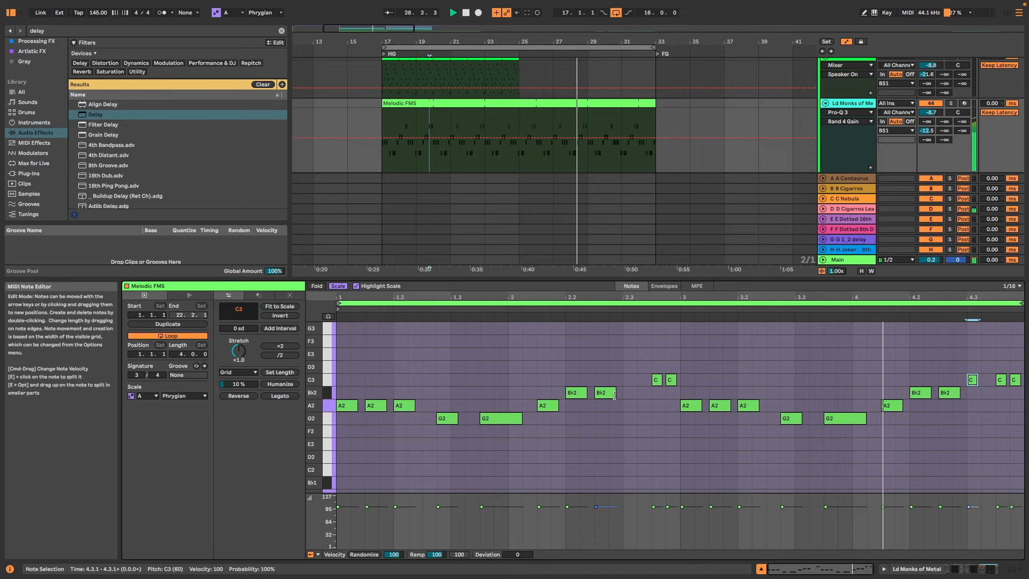
double_click(628, 381)
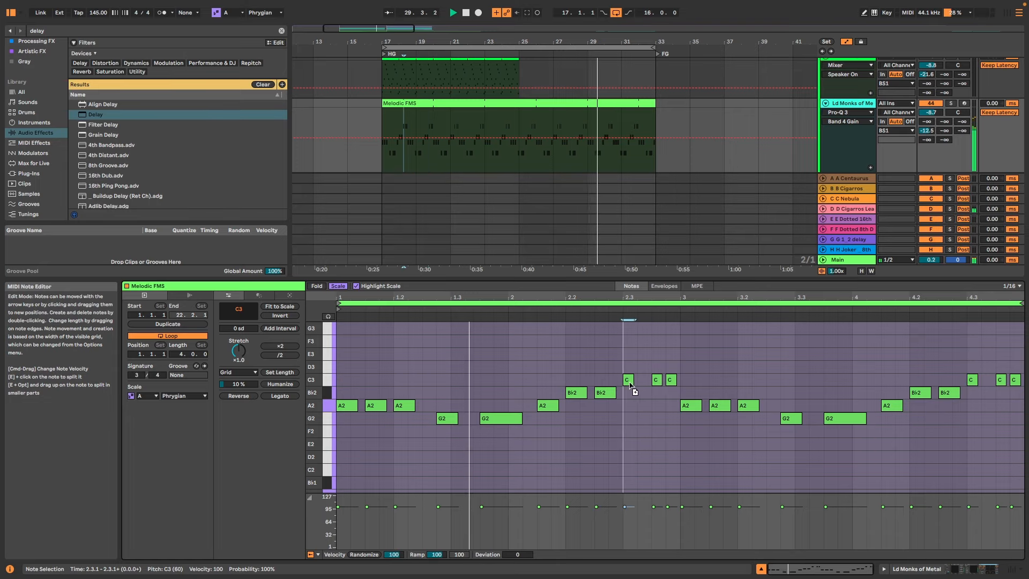
drag(631, 389, 631, 395)
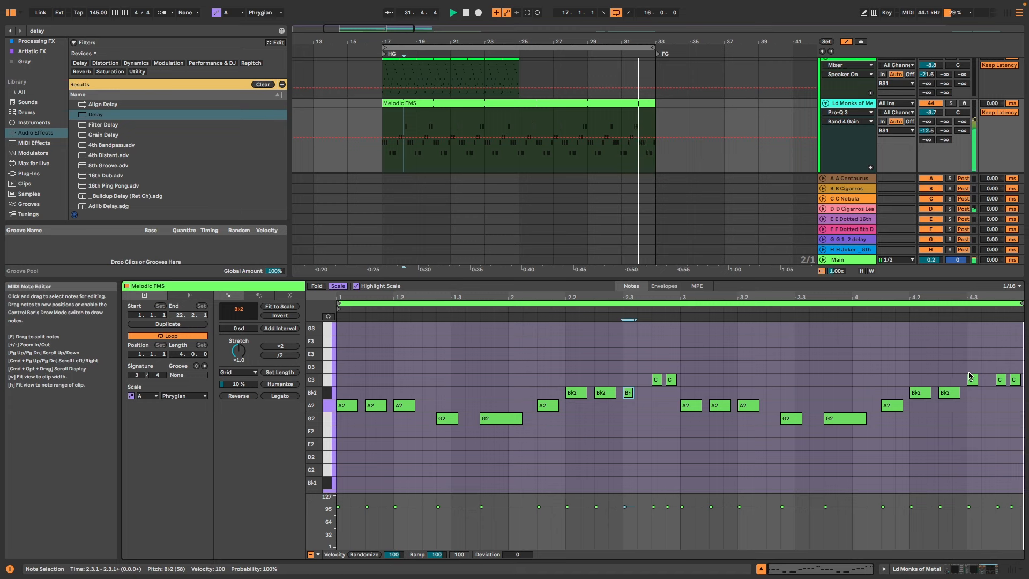
Raise the two closing C3 notes at the end of bar 4 to F3.
drag(993, 388, 1014, 380)
key(Up)
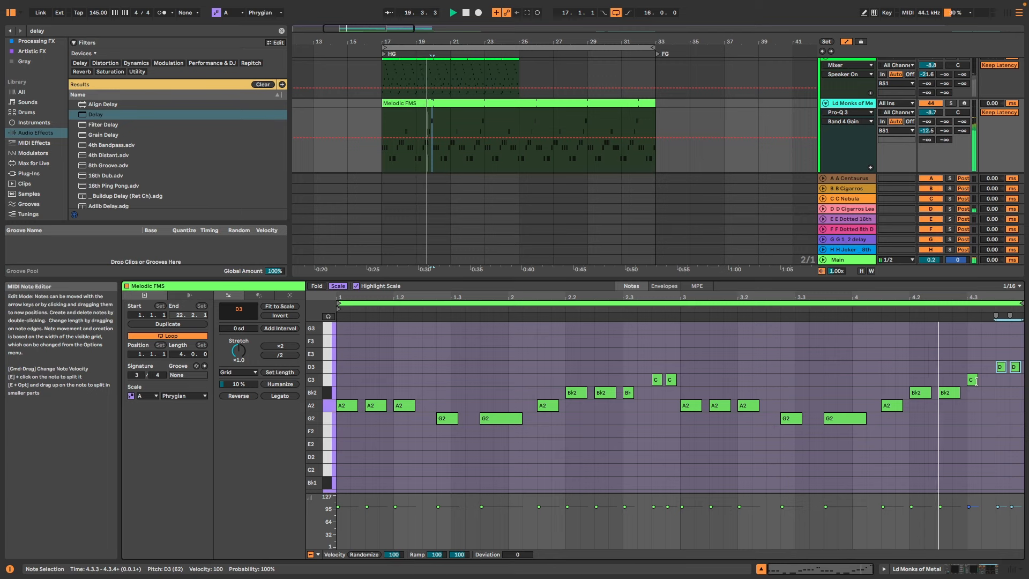
key(Up)
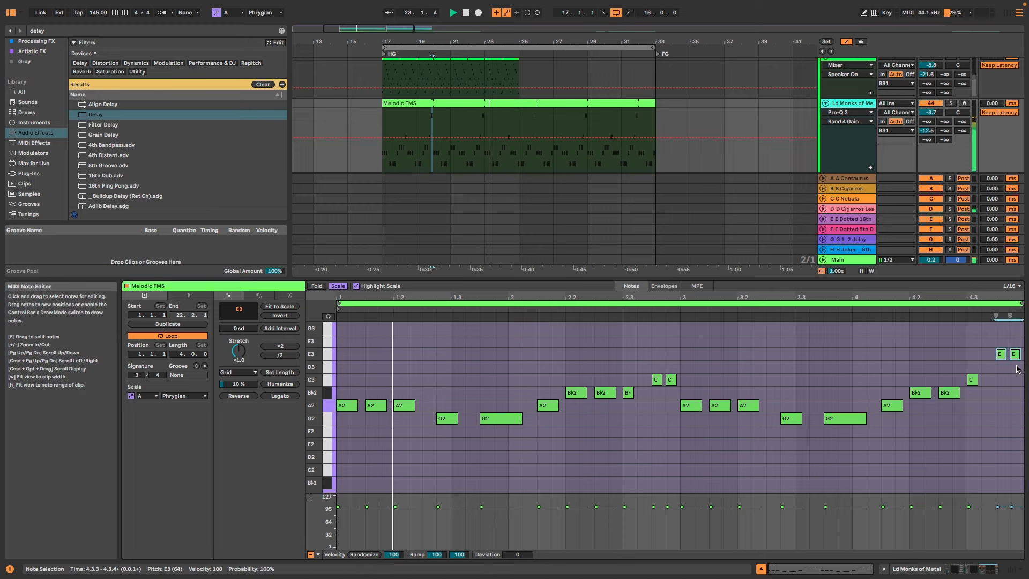
key(Up)
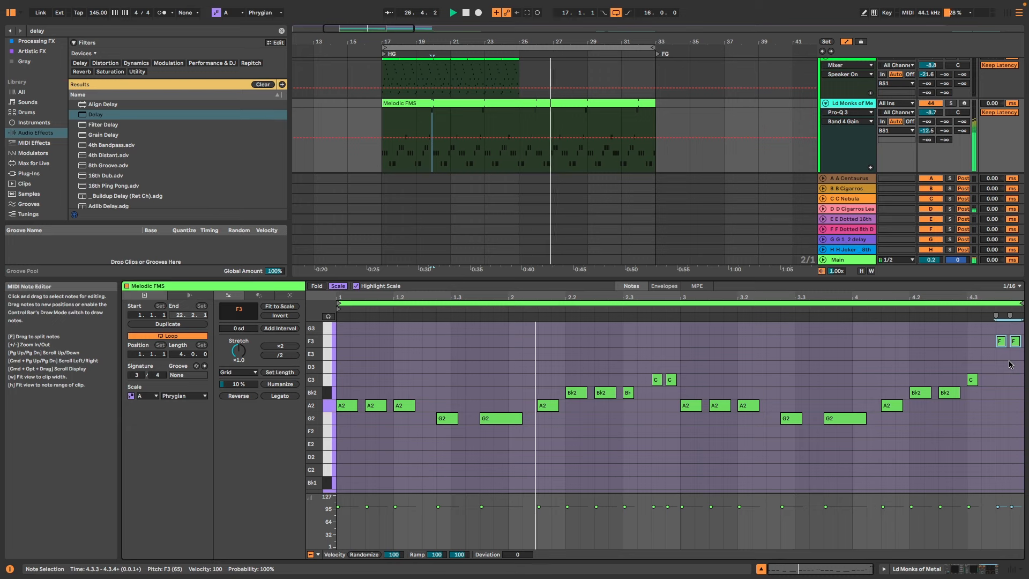
Lower the short C3 note at 4.3.1 to B♭2 and play the melody from the start.
click(973, 380)
key(space)
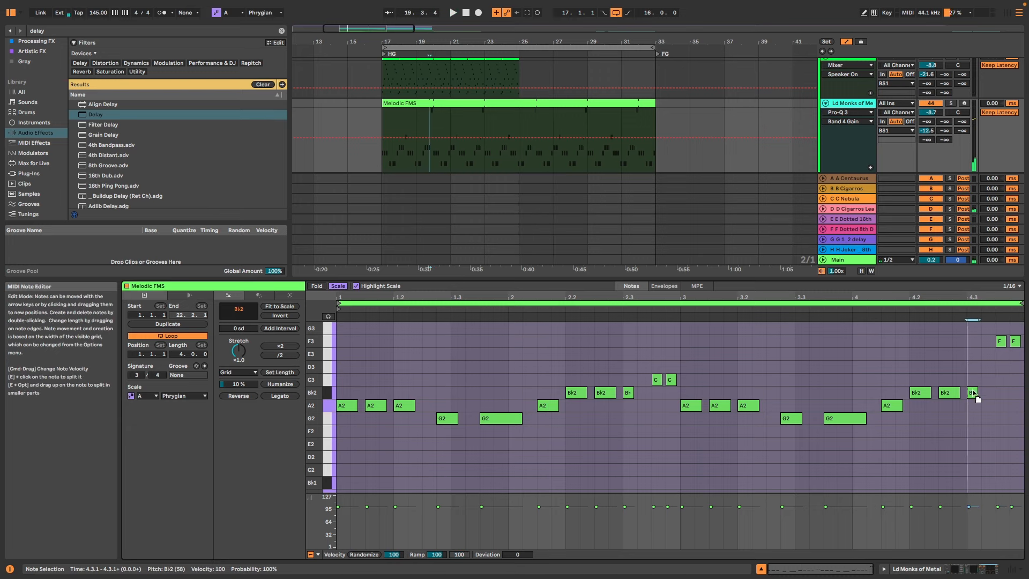
key(space)
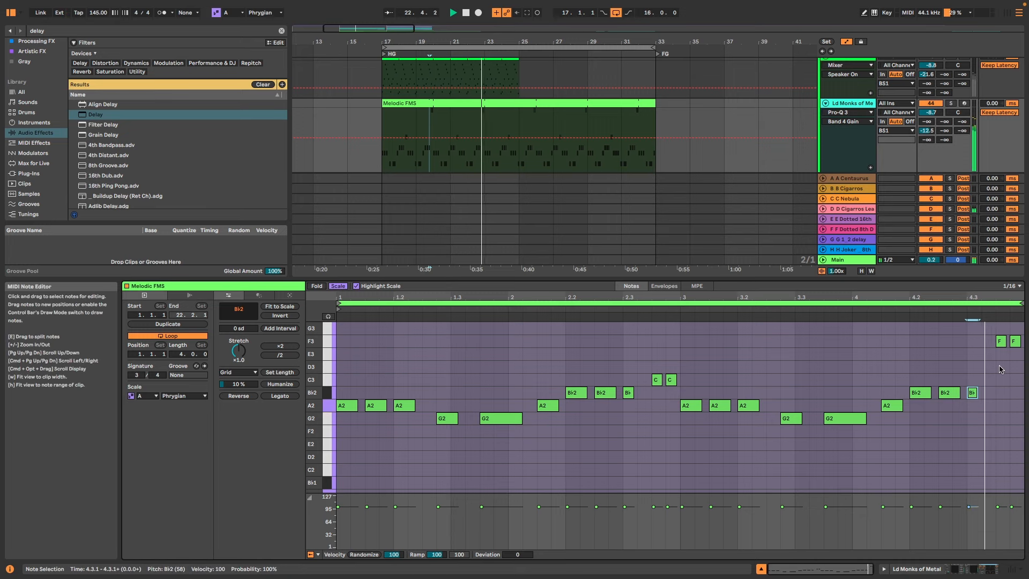
Split the Melodic FMS clip at bar 25 and select its first half.
click(507, 104)
click(517, 121)
key(super+e)
click(488, 103)
key(space)
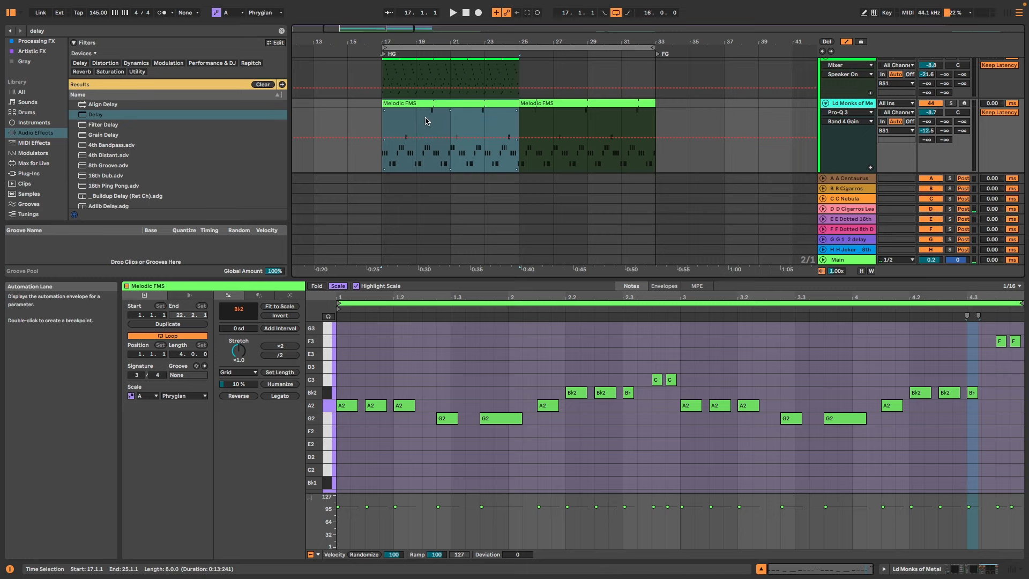
Duplicate the bar 17–25 half over bars 25–33 and consolidate both halves into one Melodic FMS clip.
key(super+d)
click(500, 103)
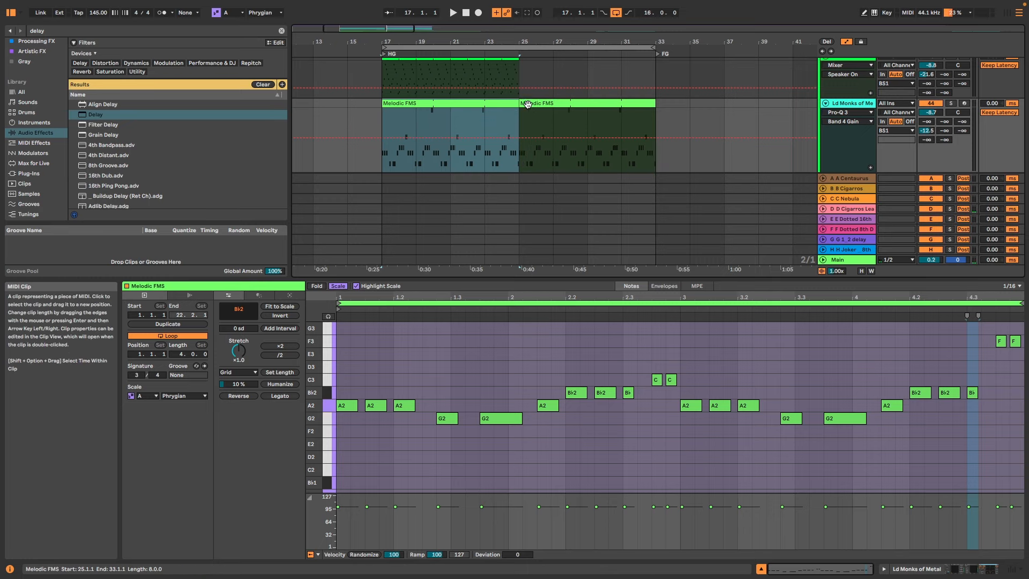
shift+click(553, 103)
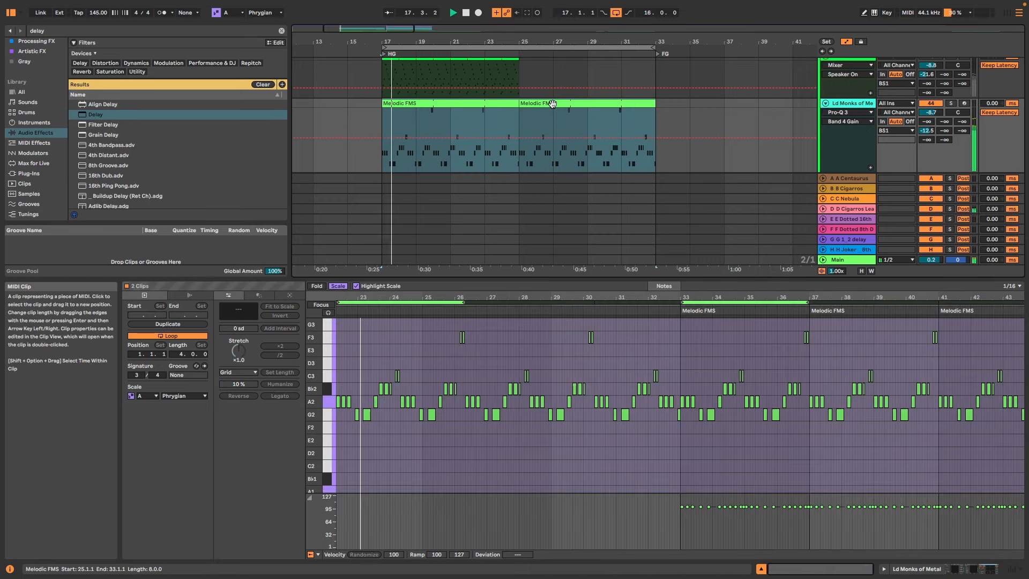
key(super+j)
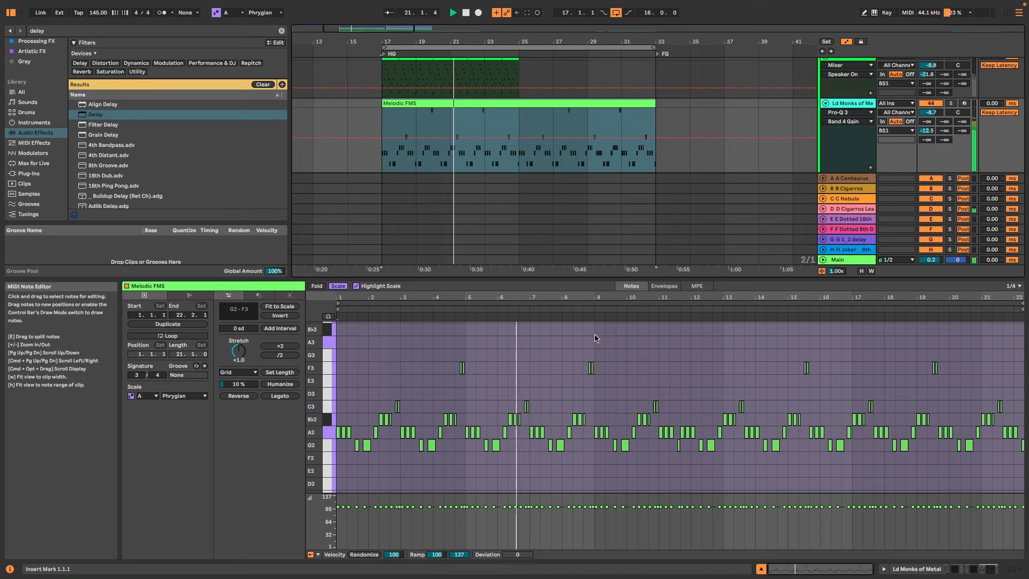
Try looping the first eight bars inside the consolidated clip, undo it, and play the arrangement again.
drag(595, 336, 231, 373)
key(super+l)
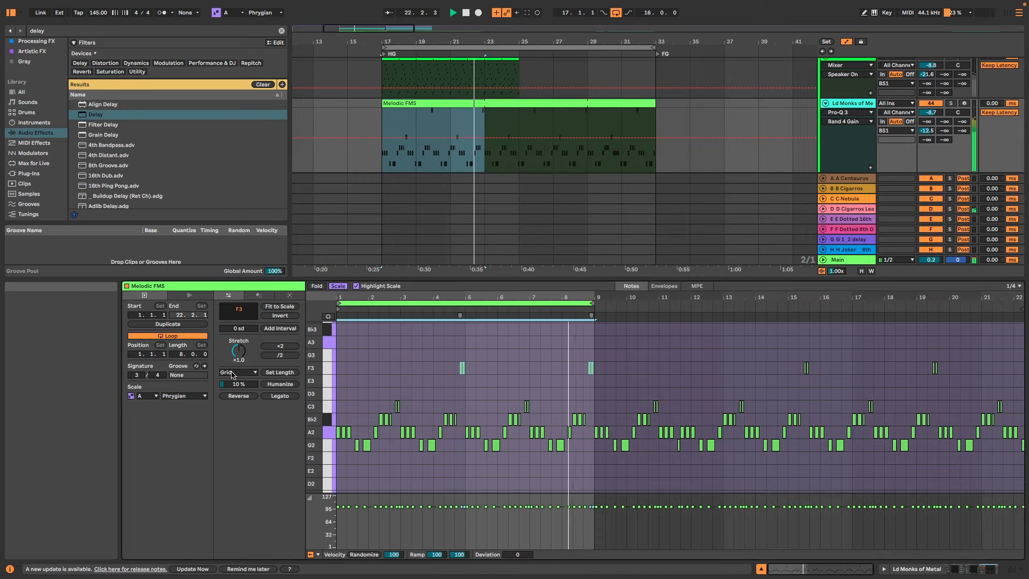
scroll(615, 137, down, 1)
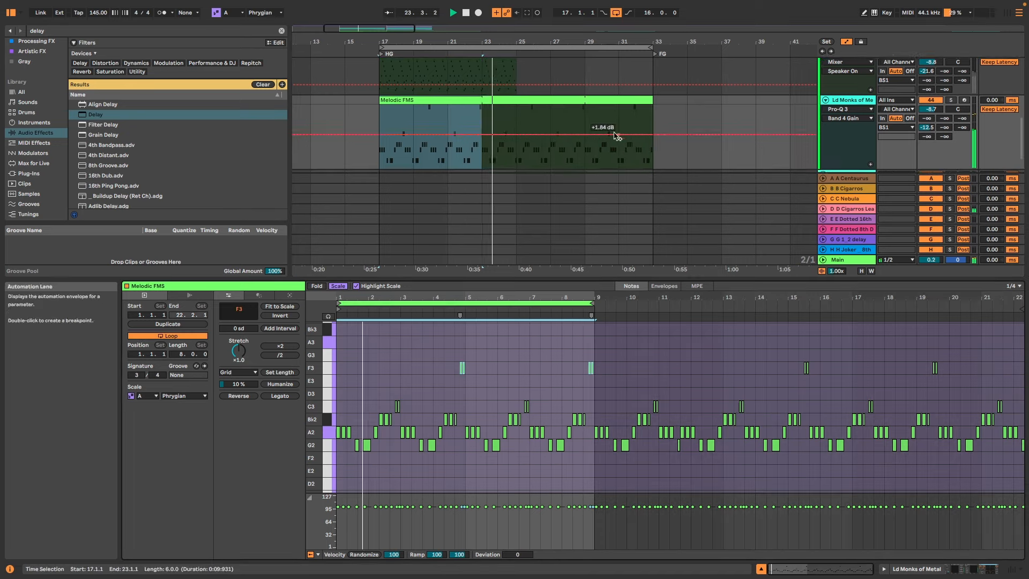
click(532, 99)
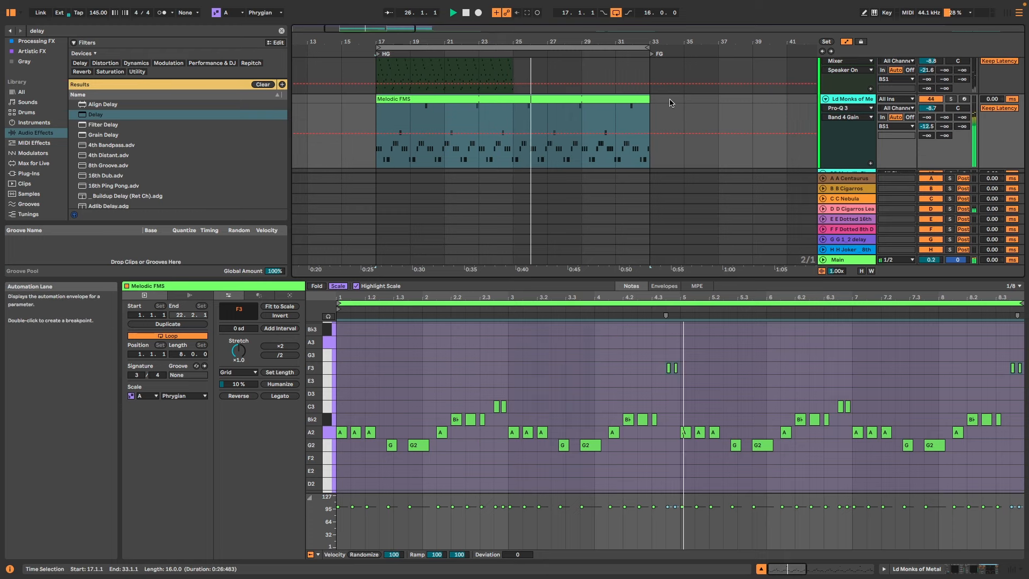
key(super+z)
key(space)
key(space)
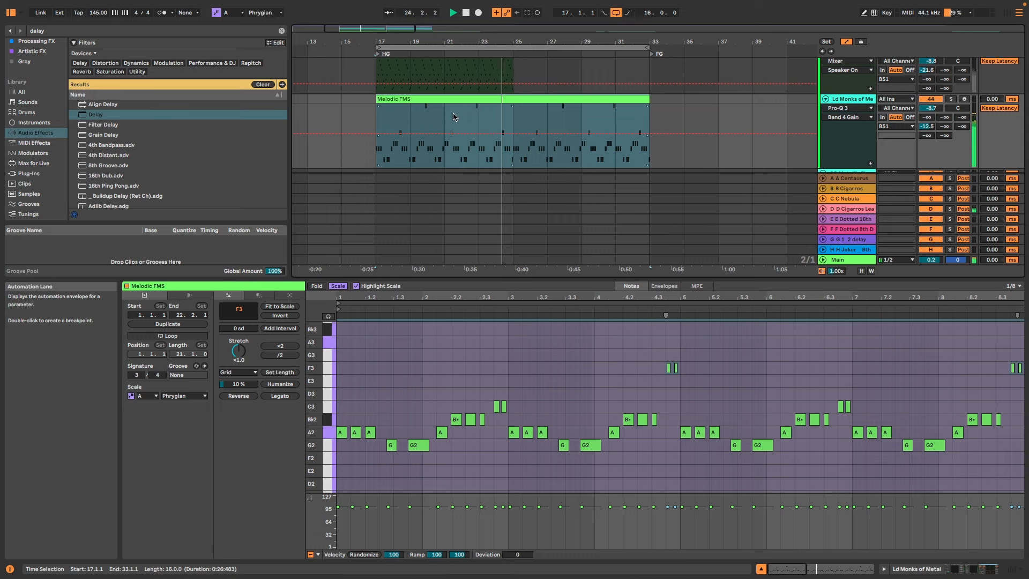
Move the two-bar section at bar 21 to bar 19, fill bars 21–23 with a two-bar copy, and listen to it.
drag(489, 118, 445, 105)
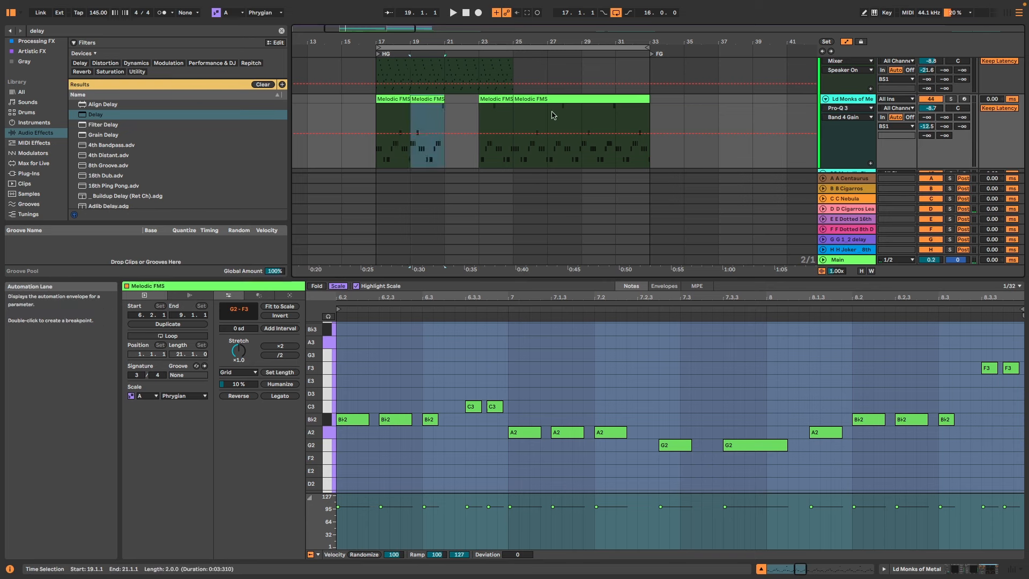
drag(554, 115, 462, 103)
click(400, 100)
key(space)
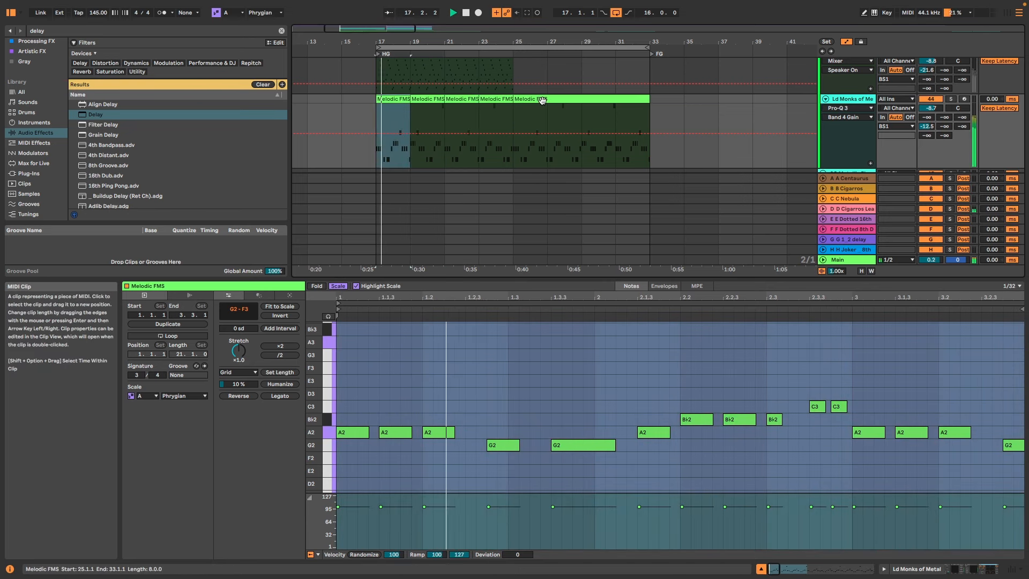
scroll(439, 120, up, 5)
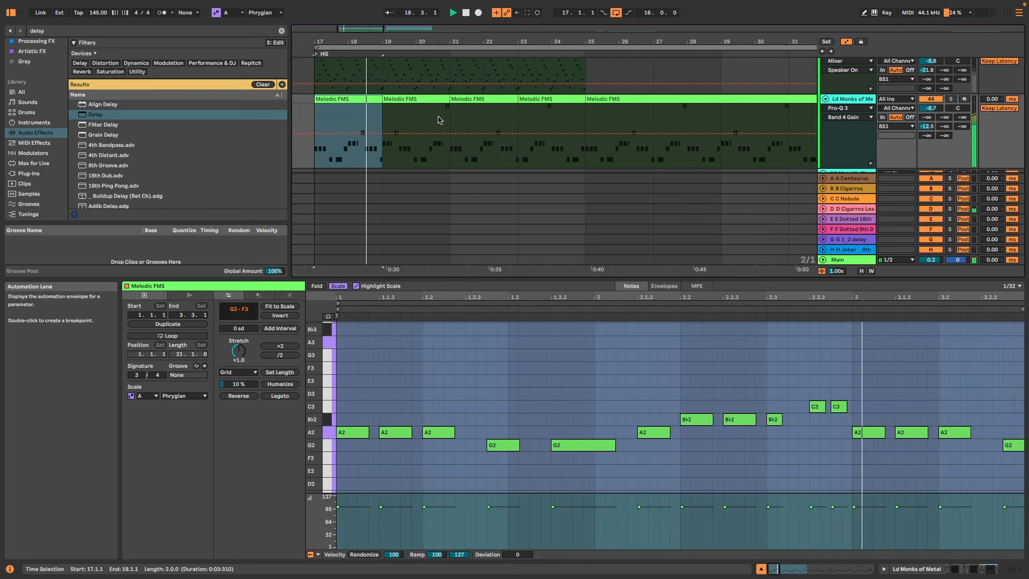
scroll(439, 120, left, 2)
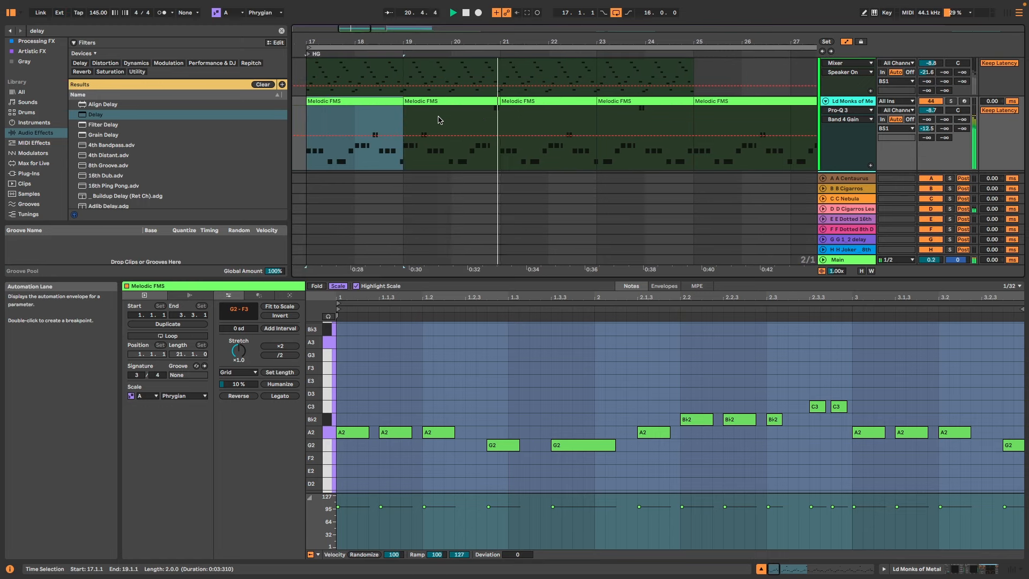
scroll(439, 120, down, 2)
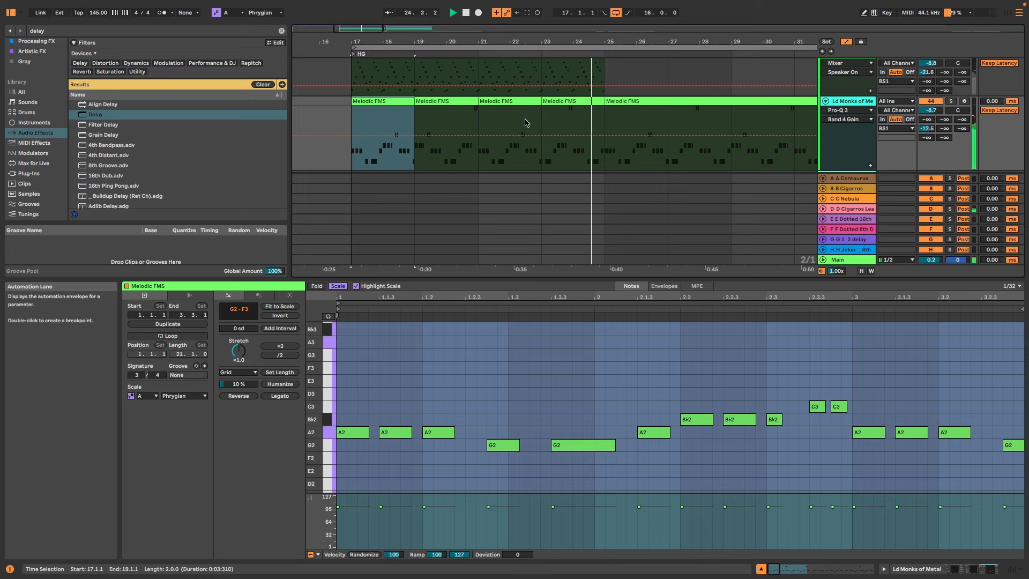
key(space)
Consolidate the four two-bar Melodic FMS clips between bars 17 and 25 into one clip and play it.
click(457, 102)
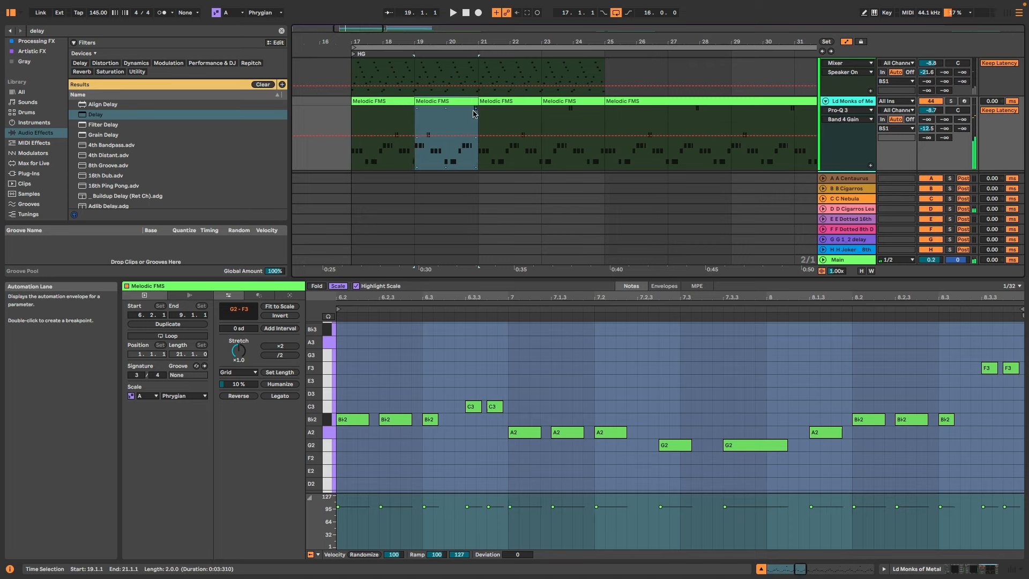
click(398, 101)
shift+click(578, 100)
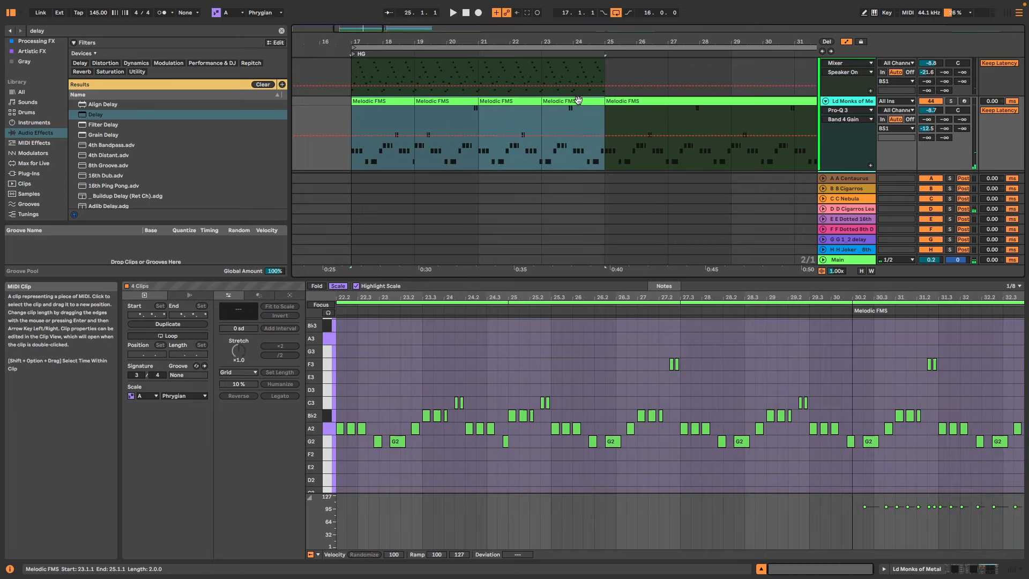
key(super+j)
key(space)
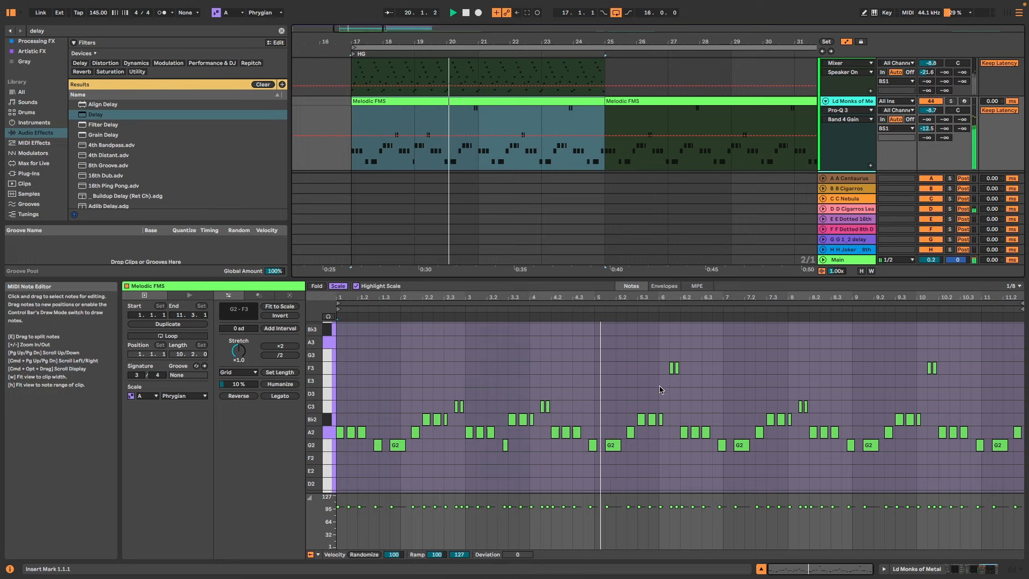
Lower the F3 note pairs at 6.1.3 and 10.1.3 to D3.
click(674, 367)
key(Down)
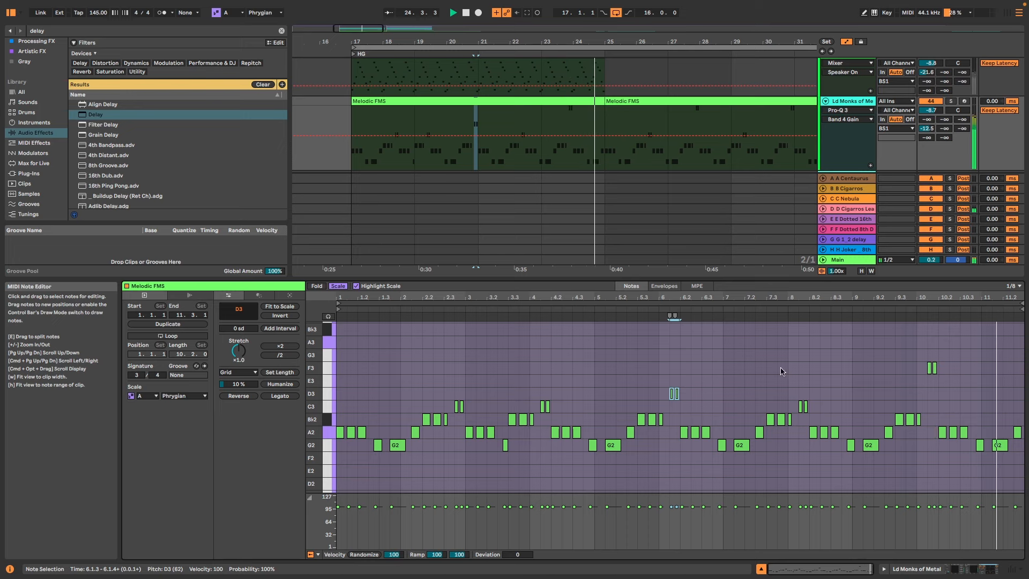
click(932, 367)
key(Down)
key(Down)
key(Down)
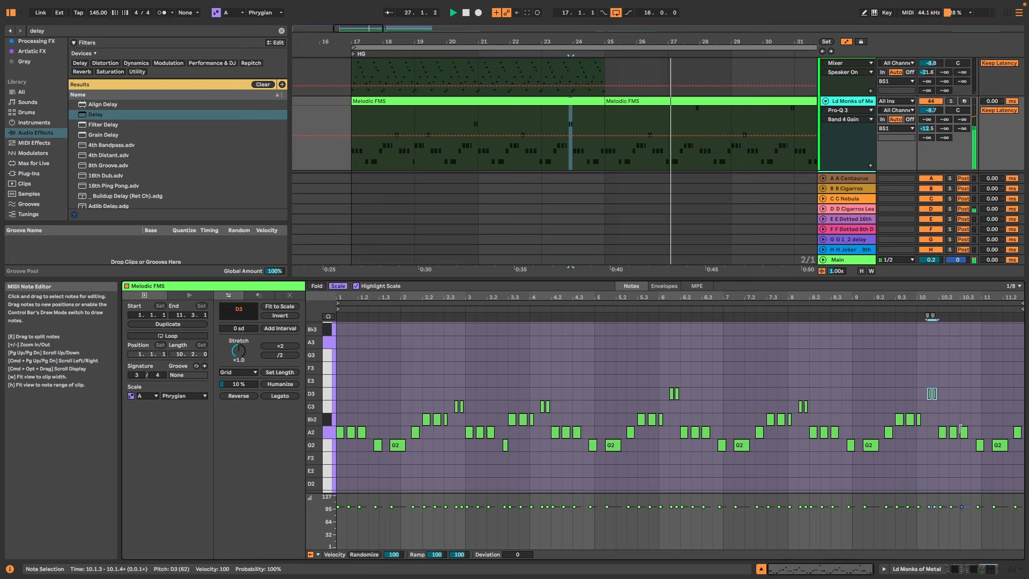
Raise the closing phrase two scale steps, taking its G2 notes to B♭2 and its A2 notes to C3.
drag(936, 425, 1017, 452)
key(space)
key(Up)
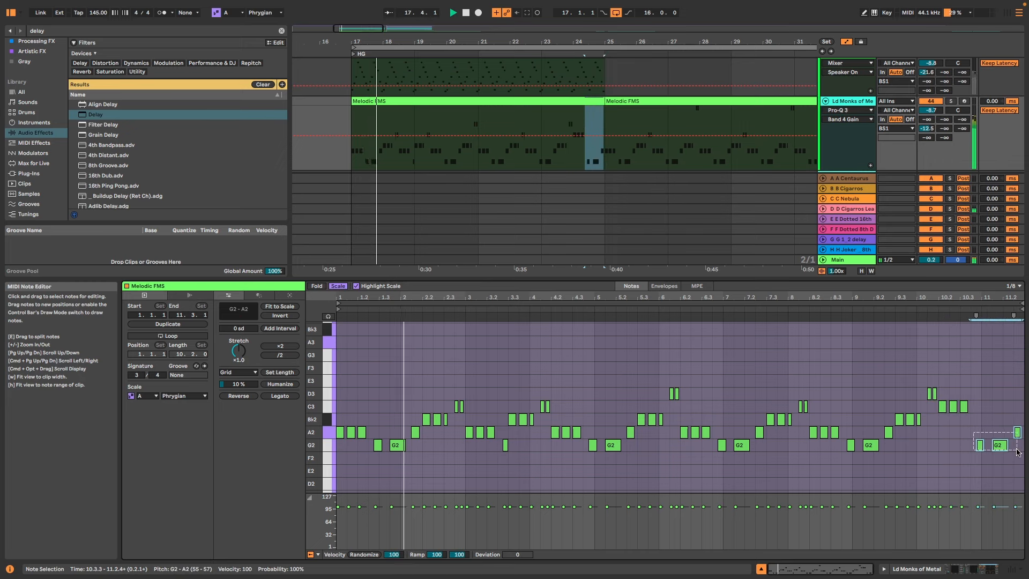
key(Up)
key(Up)
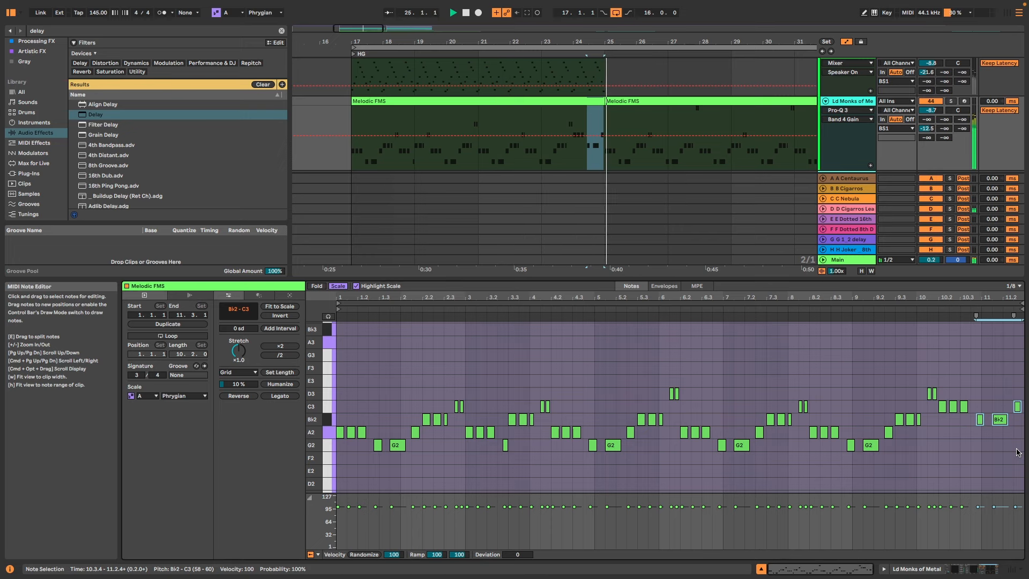
Lower the D3 pair at 10.1.3 to B♭2 and the clip's last note to G2, and play the result.
drag(926, 387, 937, 393)
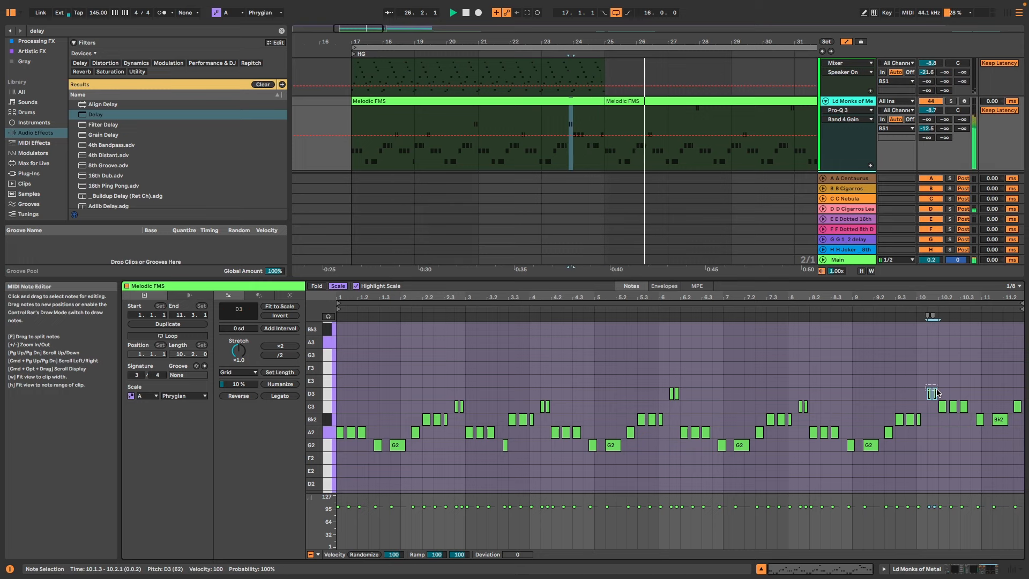
key(Down)
key(Down)
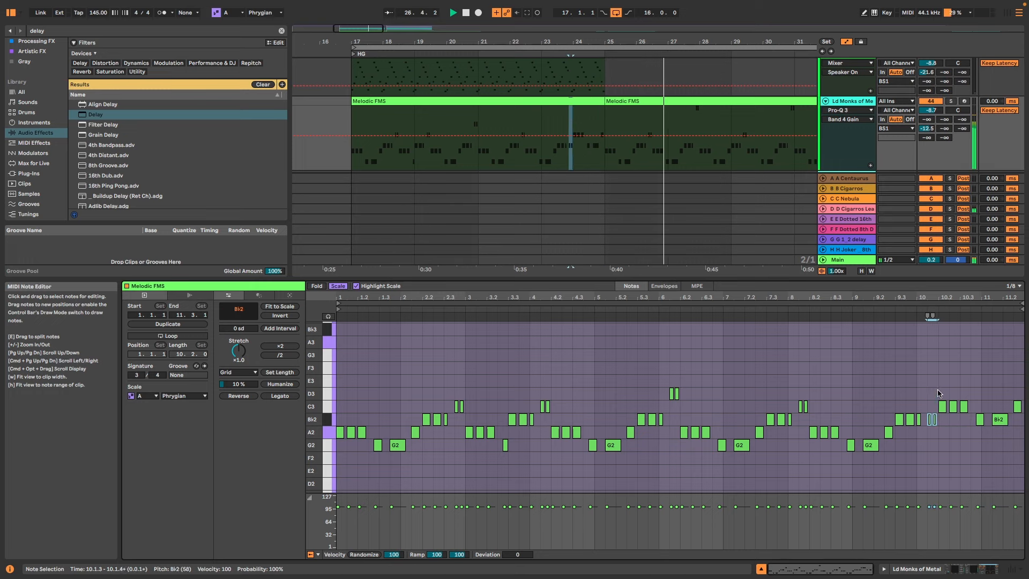
click(856, 333)
key(space)
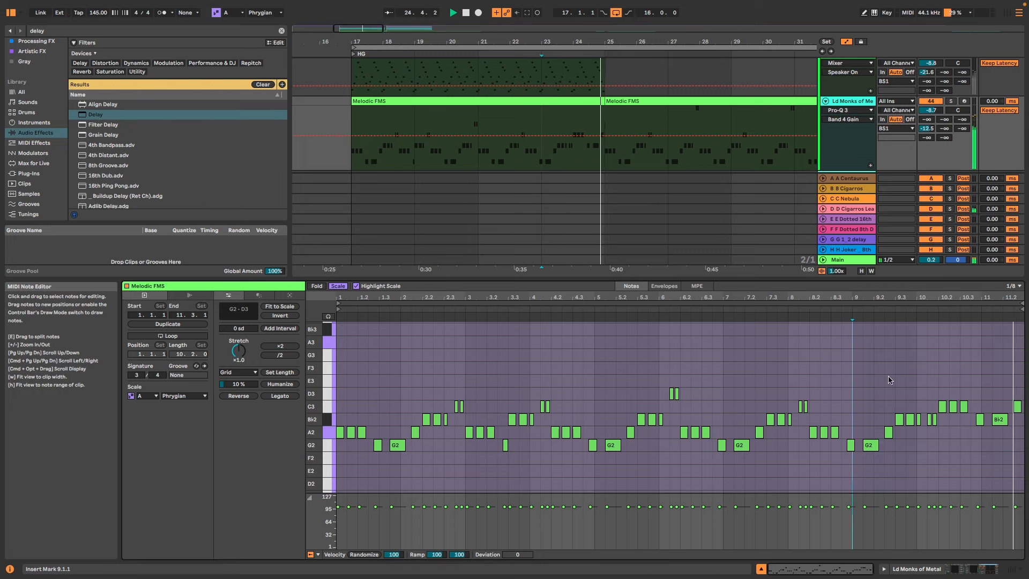
click(1016, 410)
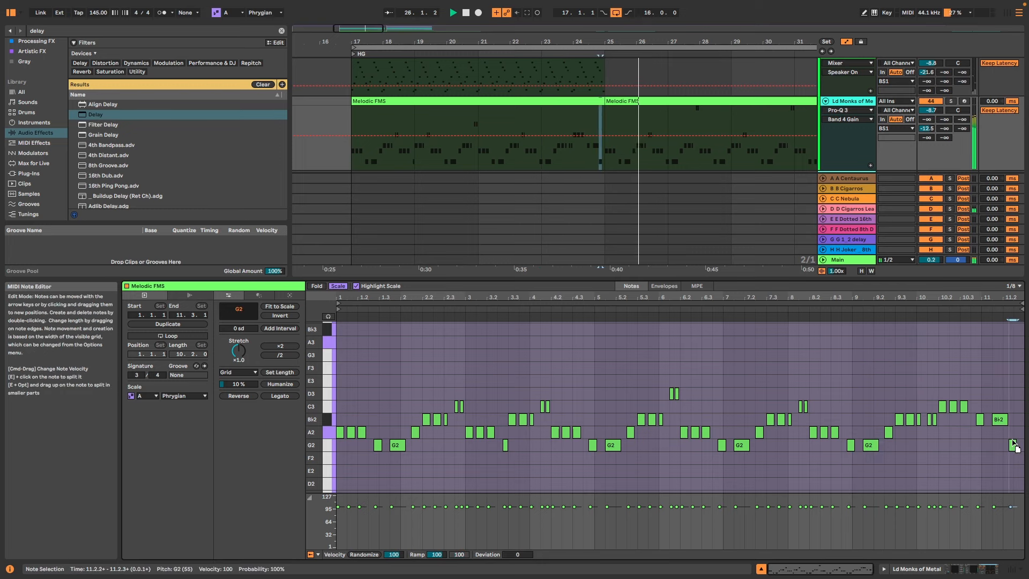
key(space)
key(space)
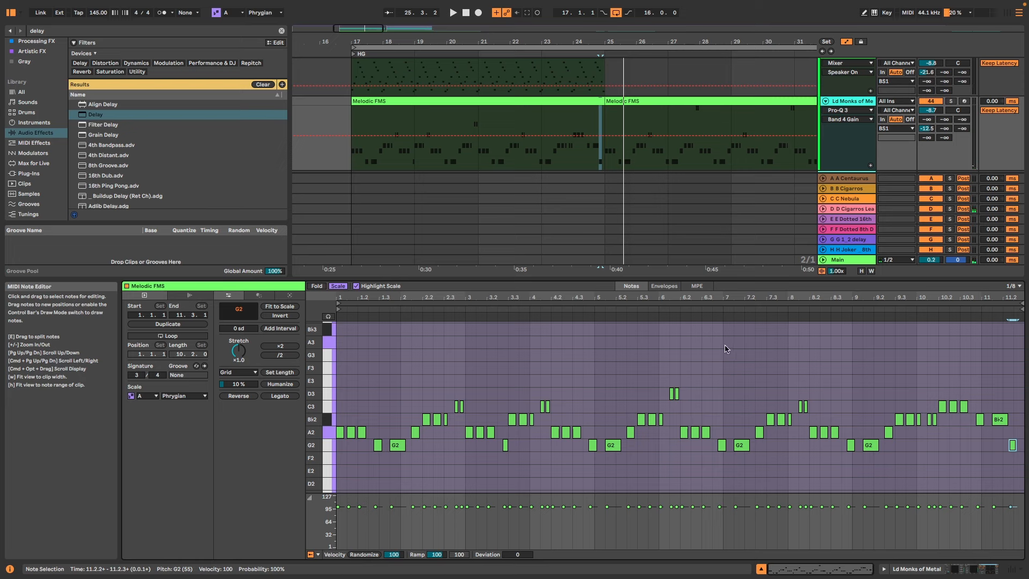
Split the bar 17–25 clip at bar 21 and duplicate its first four bars over bars 21–25.
key(space)
mouse_move(339, 330)
mouse_down()
mouse_move(745, 380)
mouse_move(679, 377)
mouse_up()
click(478, 119)
key(super+e)
click(439, 100)
key(super+d)
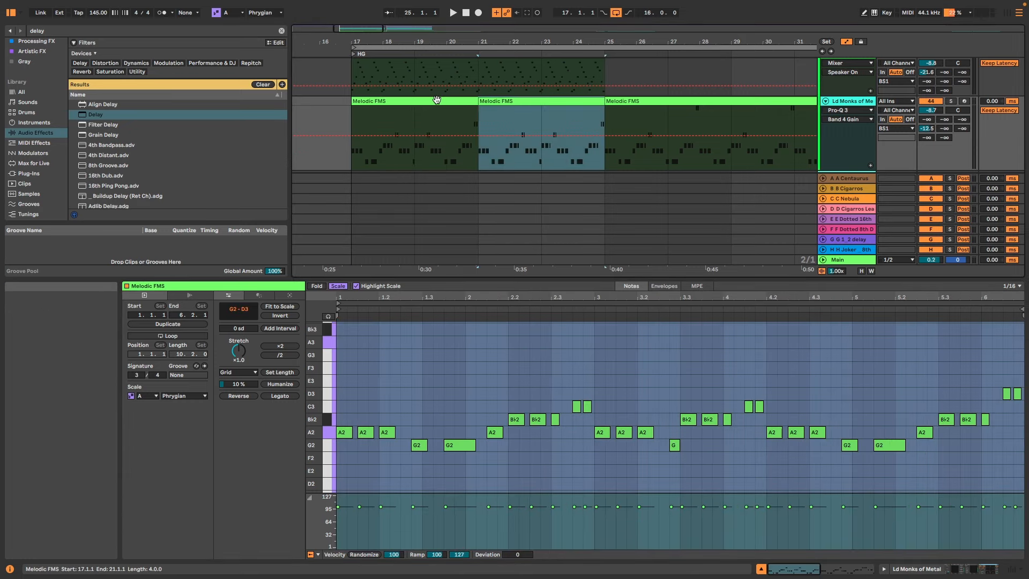
Repeat the four-bar Melodic FMS clip twice more over bars 25–33 and play from bar 17.
key(super+d)
scroll(434, 100, right, 3)
key(super+d)
scroll(437, 102, left, 4)
click(439, 101)
key(space)
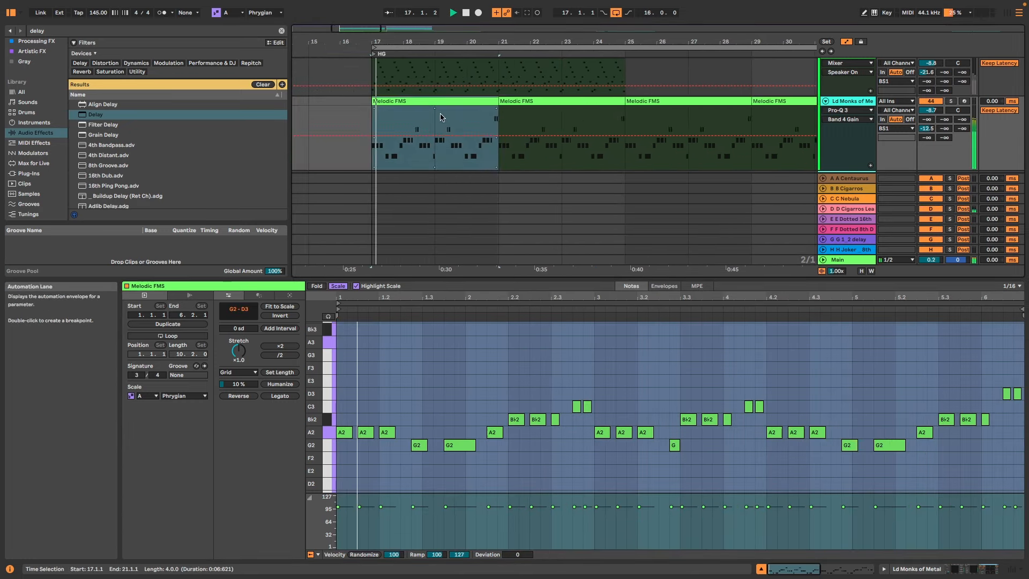
Consolidate the four Melodic FMS clips across bars 17–33 into a single clip.
scroll(451, 120, right, 5)
scroll(450, 121, down, 4)
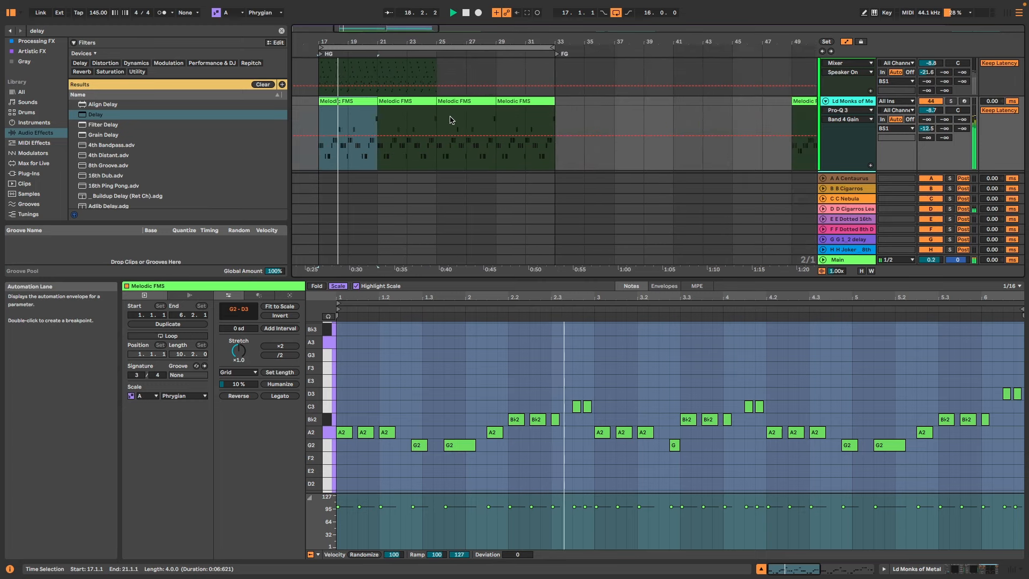
scroll(451, 120, right, 1)
scroll(440, 121, down, 3)
scroll(420, 122, left, 4)
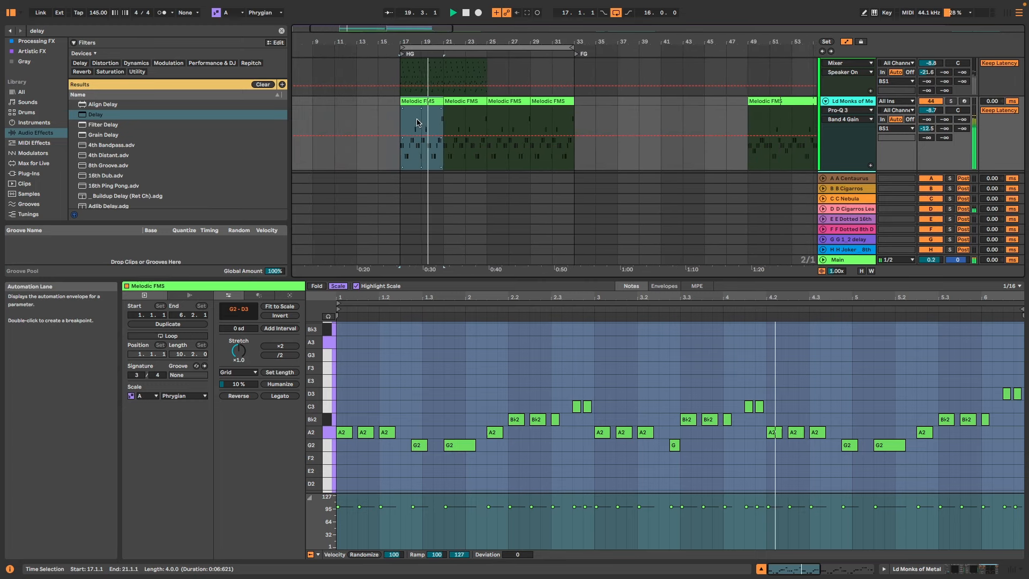
scroll(417, 122, up, 2)
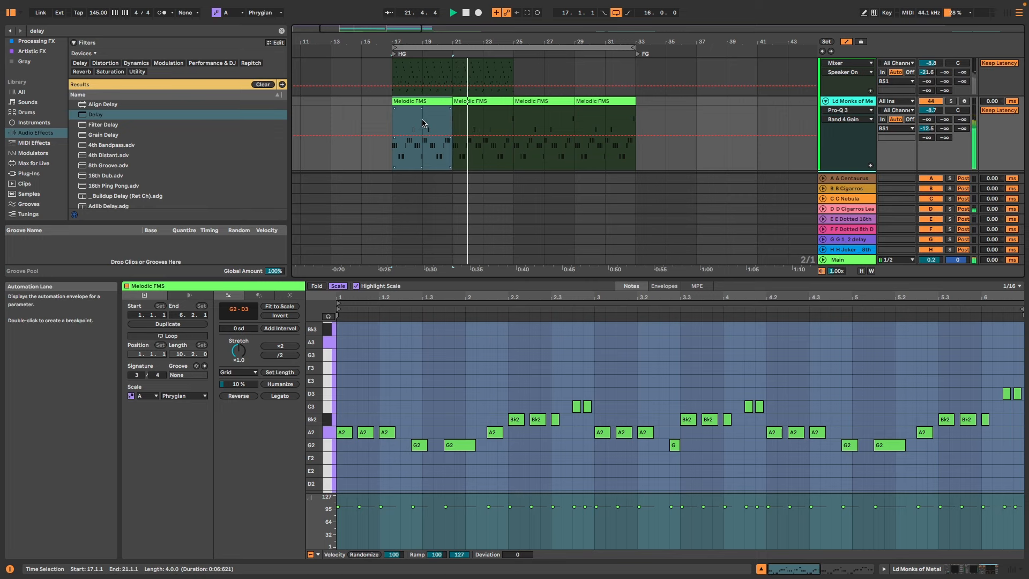
click(438, 101)
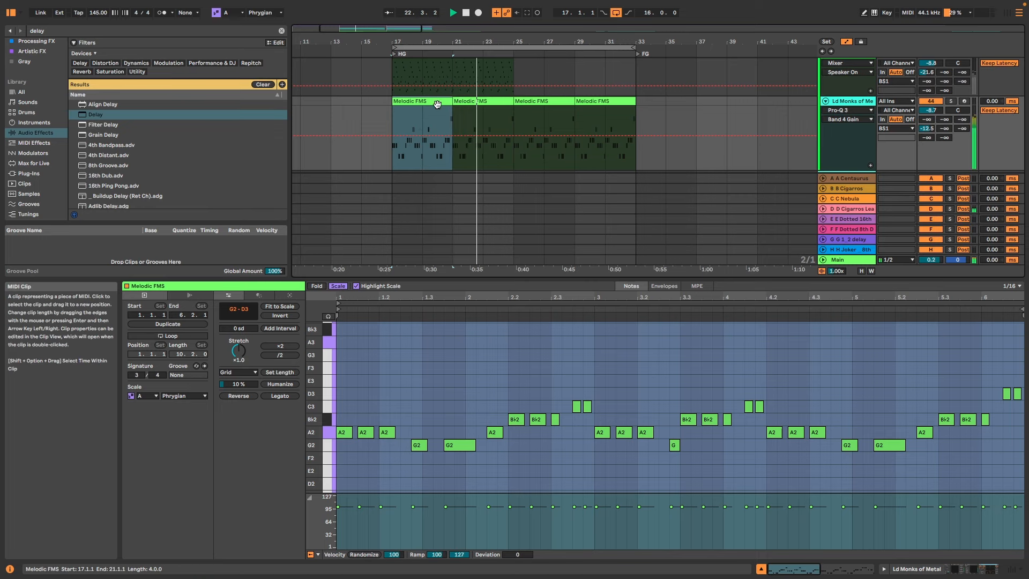
shift+click(630, 101)
key(super+j)
scroll(629, 113, down, 5)
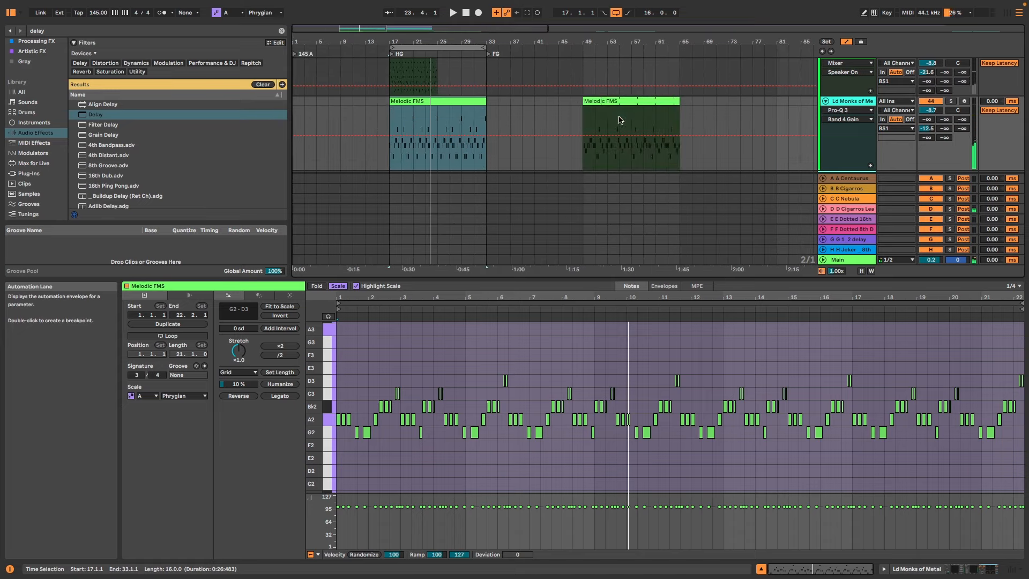
Stop playback and copy the consolidated bar 17–33 Melodic FMS clip.
click(615, 101)
key(space)
click(444, 102)
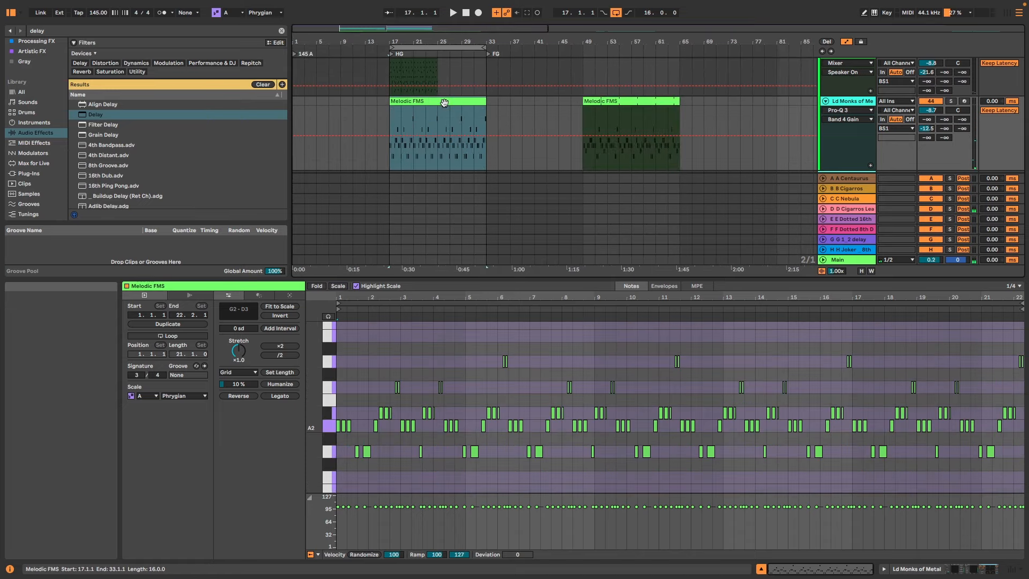
Undo the melody edits back to the older looped version and play the clip at bars 25–33.
key(super+z)
key(super+z)
key(super+z)
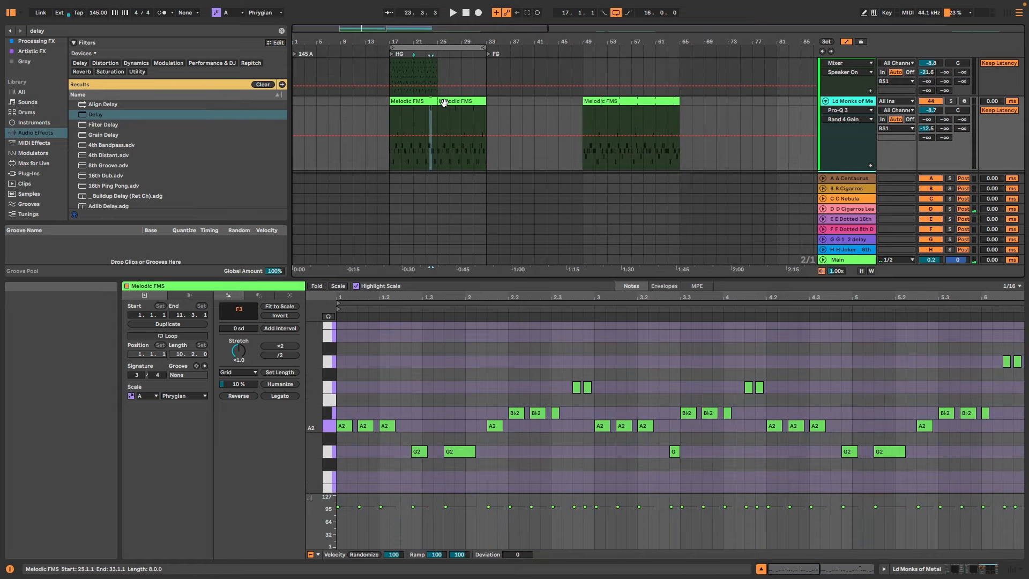
key(super+z)
key(super+z)
key(super+z)
key(super+z)
click(444, 102)
key(space)
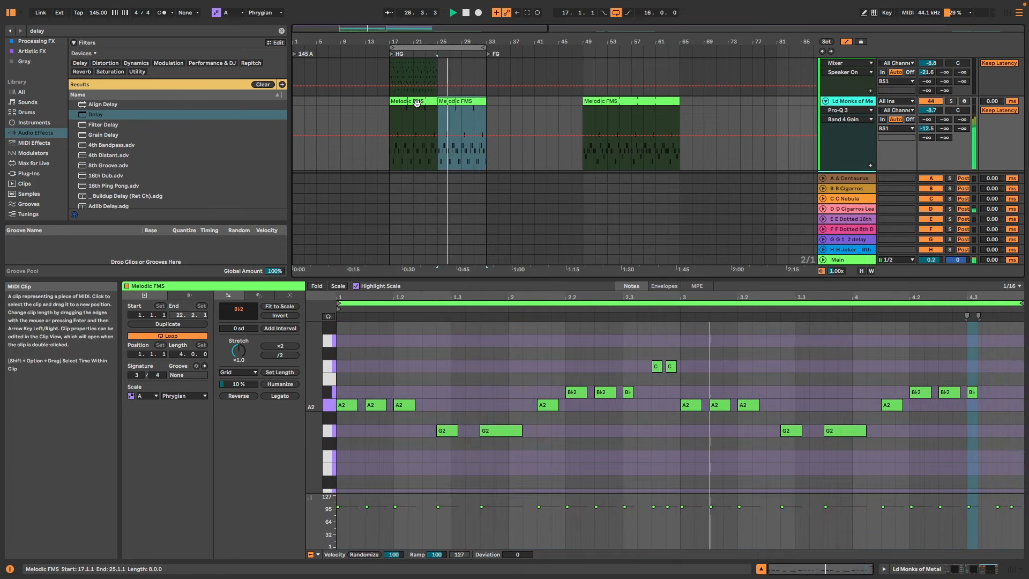
Move the older bar 25–33 clip to bar 35, paste the consolidated clip over bars 17–33 and play it.
scroll(430, 114, up, 3)
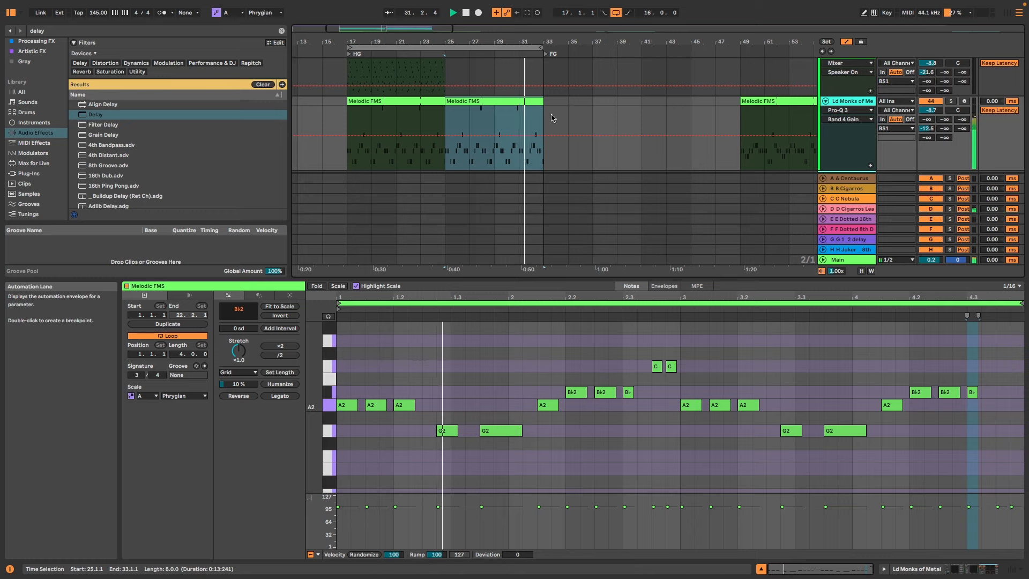
drag(505, 101, 628, 107)
click(396, 101)
key(super+v)
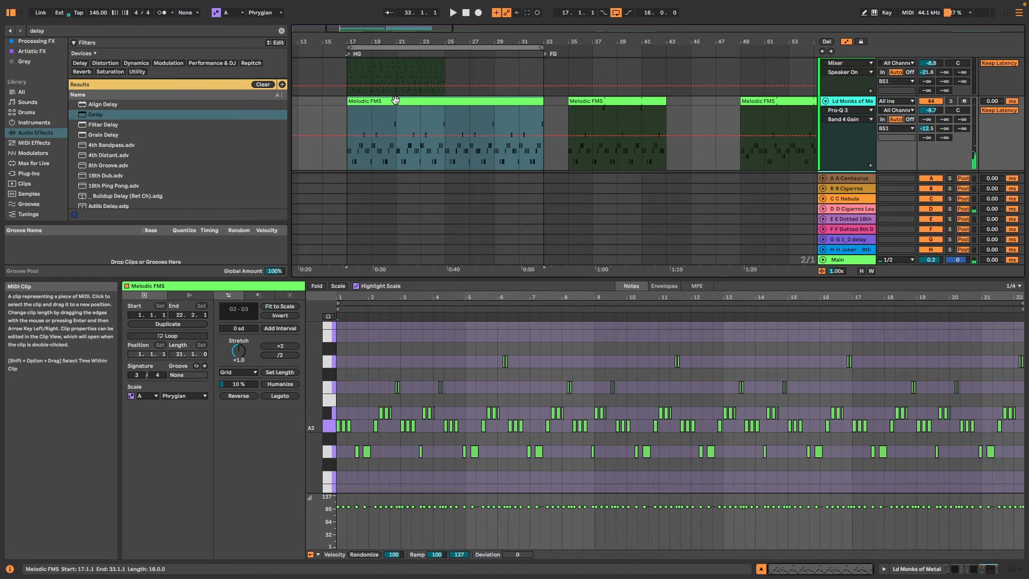
key(space)
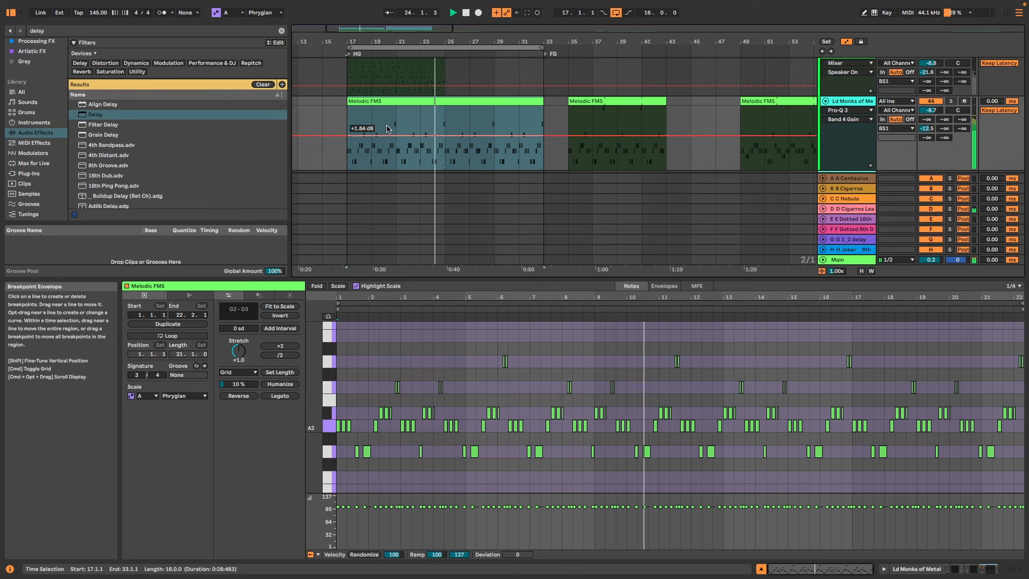
Split the consolidated clip at bar 25 and play its first half with the arrangement loop set to bars 17–25.
scroll(400, 124, up, 5)
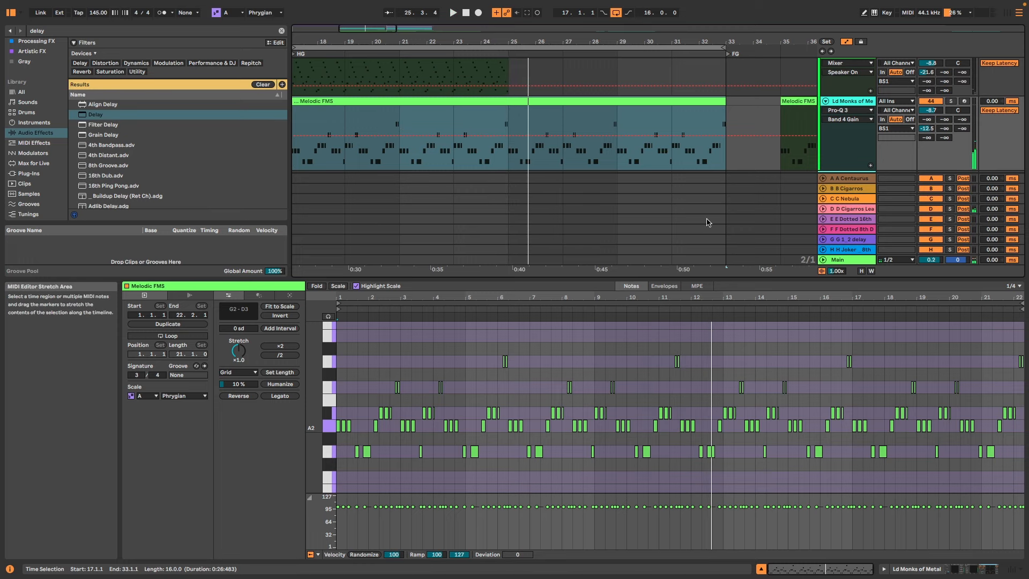
click(500, 118)
key(super+e)
click(488, 100)
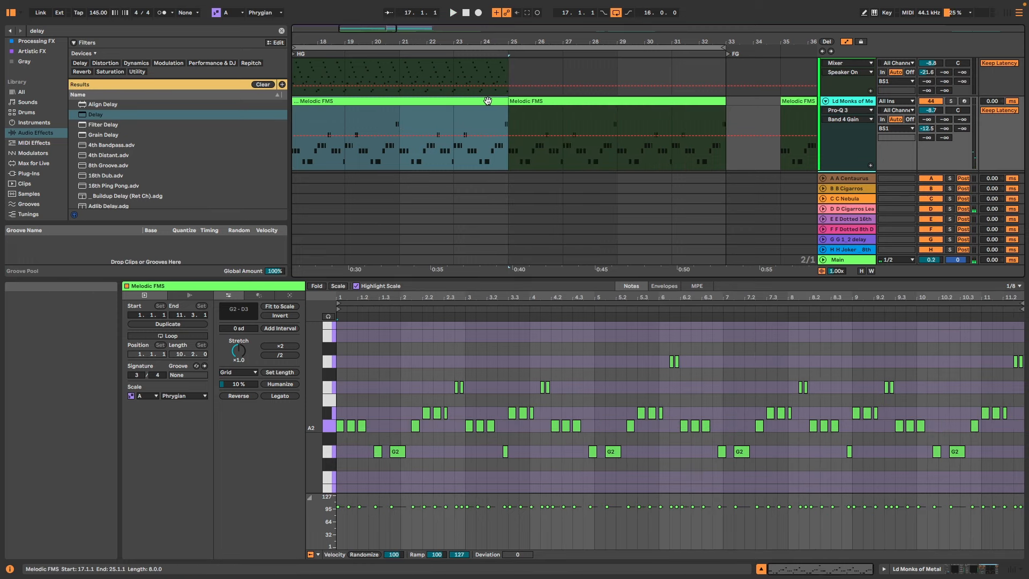
key(super+l)
key(space)
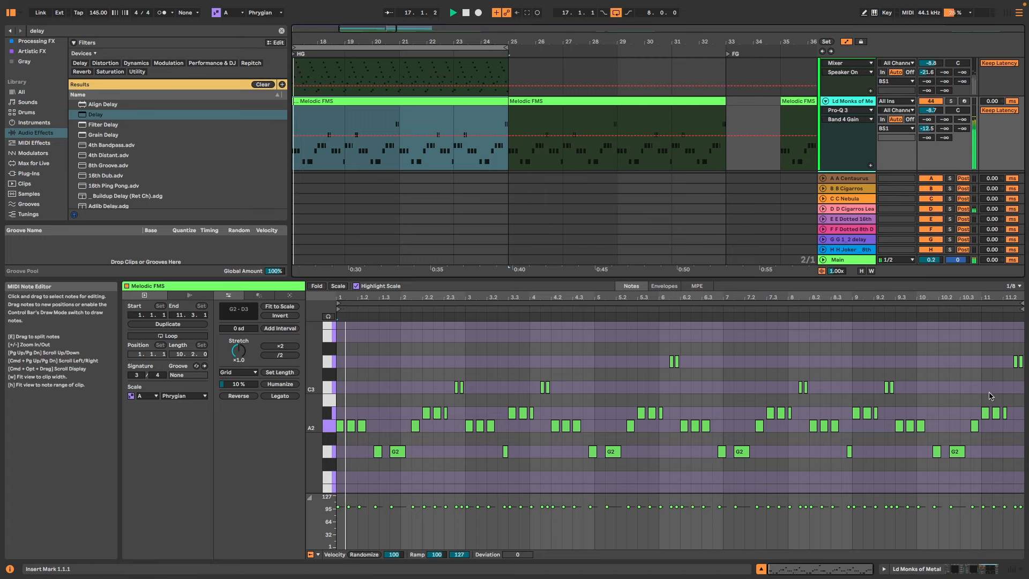
Raise the three B♭2 notes at 11.1.1 near the end of the clip to C3.
scroll(988, 403, up, 3)
drag(987, 400, 1028, 422)
key(Up)
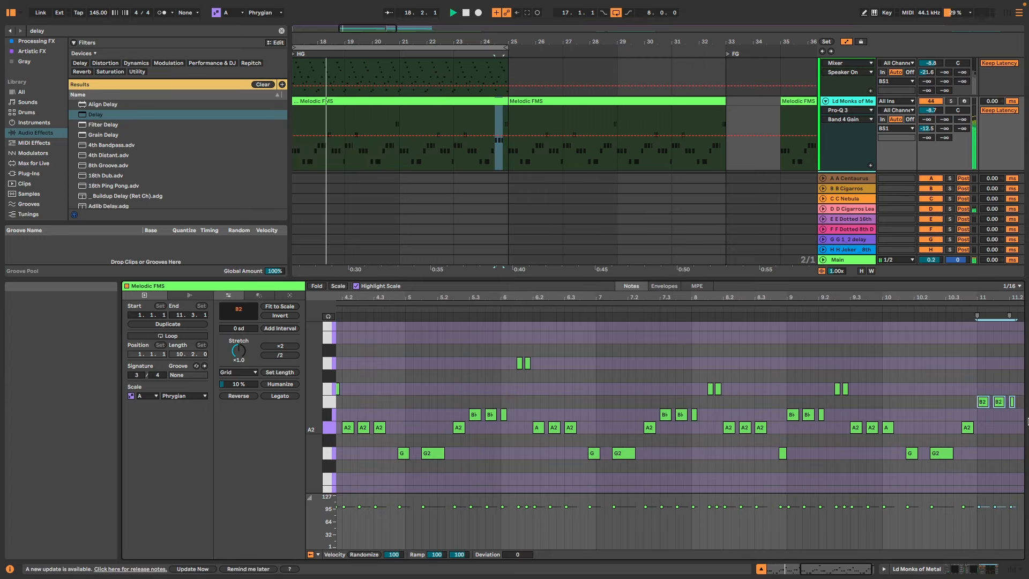
key(Up)
scroll(1008, 421, down, 3)
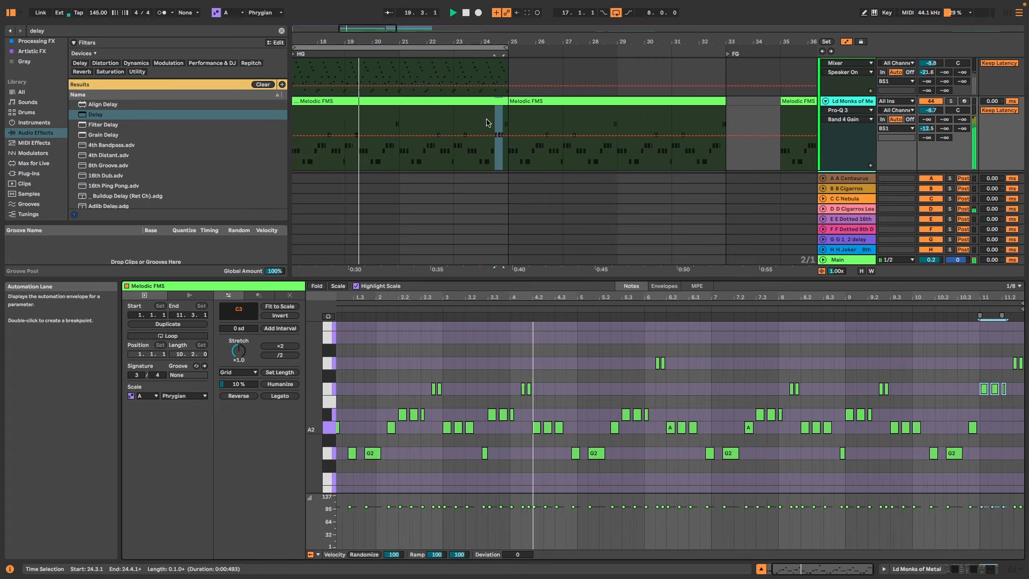
Play from bar 23 to check the closing phrase with its C3 notes.
click(464, 117)
click(985, 388)
key(space)
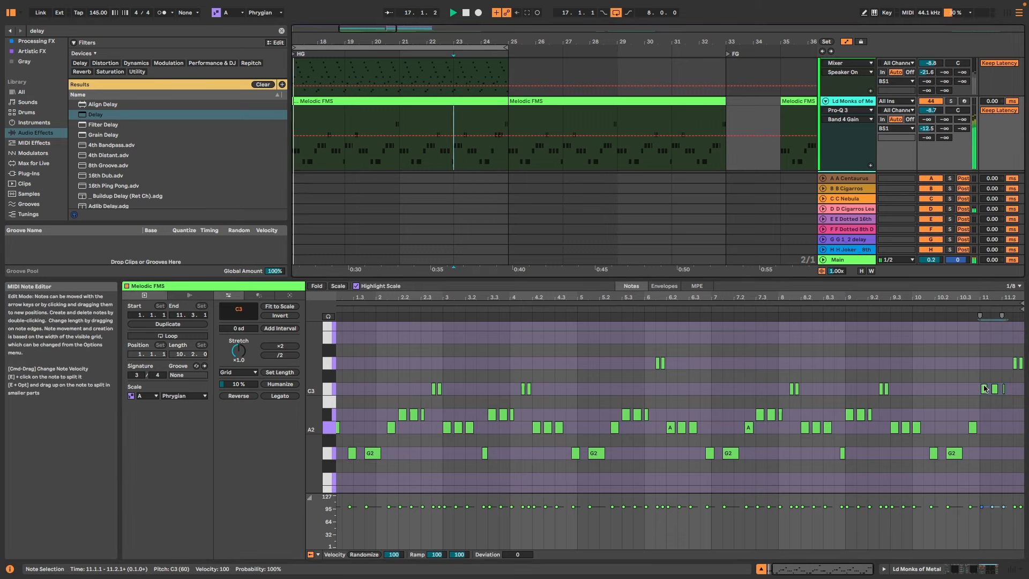
scroll(1004, 404, up, 3)
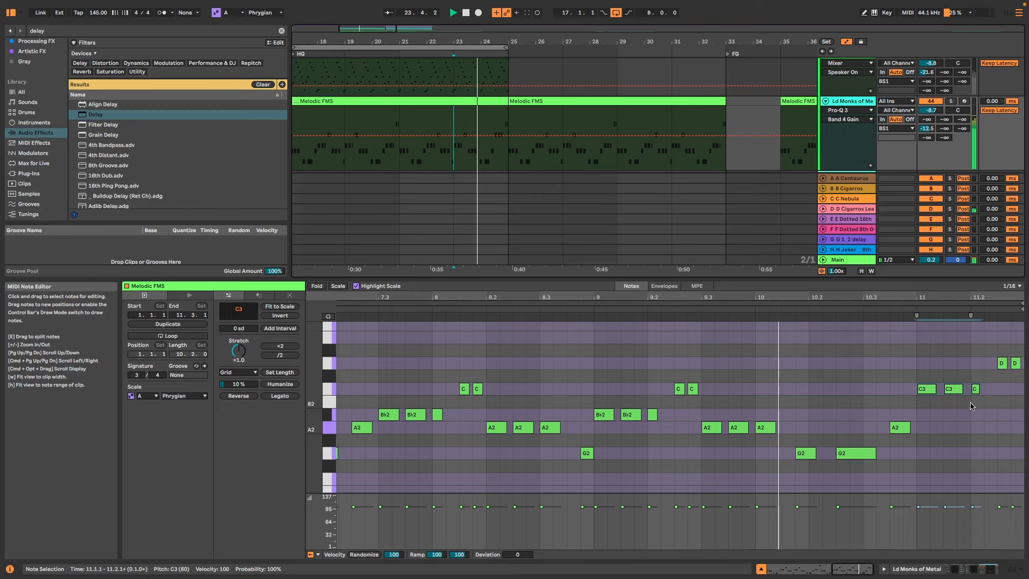
click(972, 406)
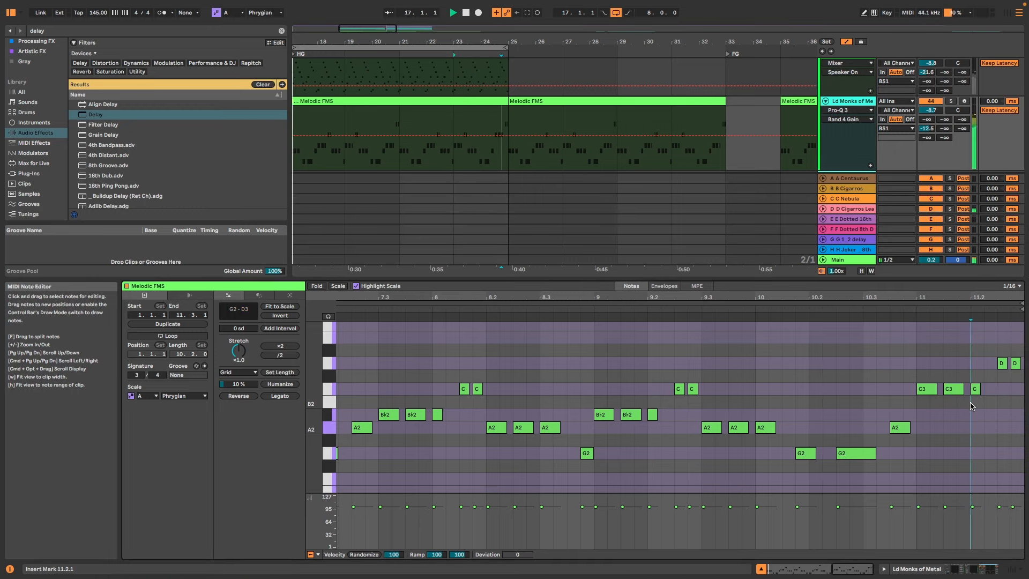
scroll(972, 406, down, 3)
scroll(971, 406, down, 1)
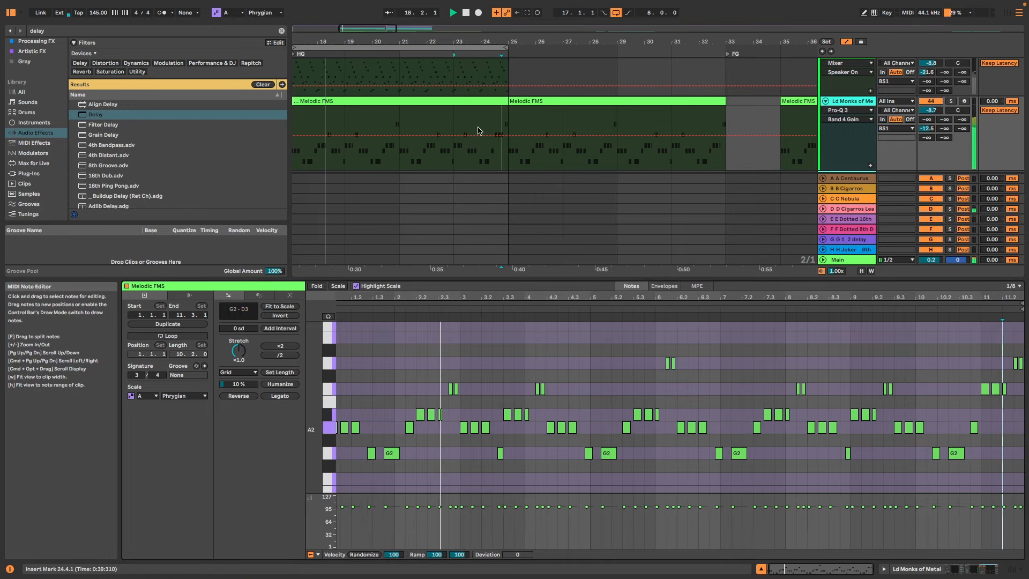
Turn on looping for the bar 17–25 clip, then extend both the clip and the arrangement loop to bar 33.
click(453, 102)
scroll(453, 102, down, 5)
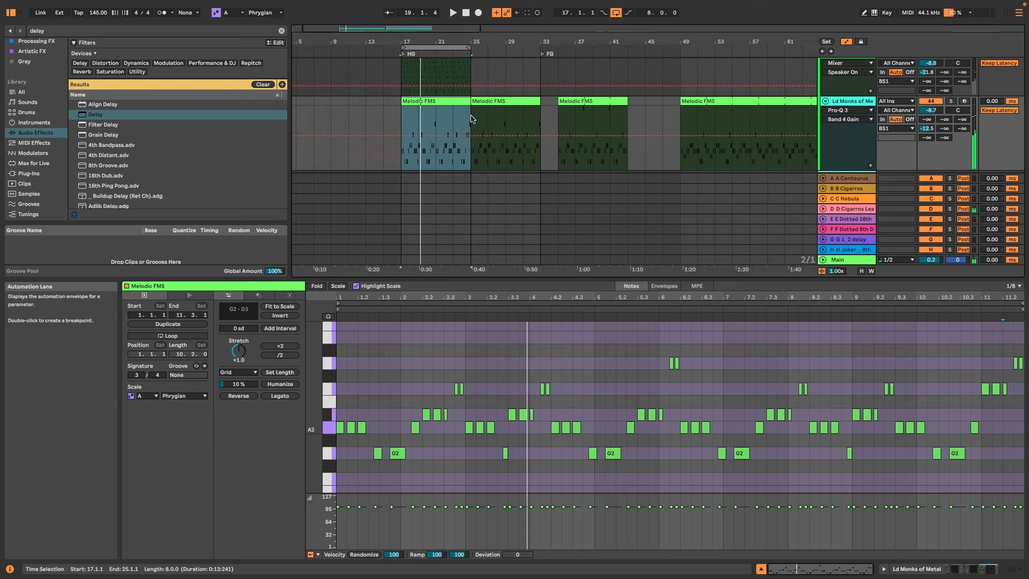
click(601, 345)
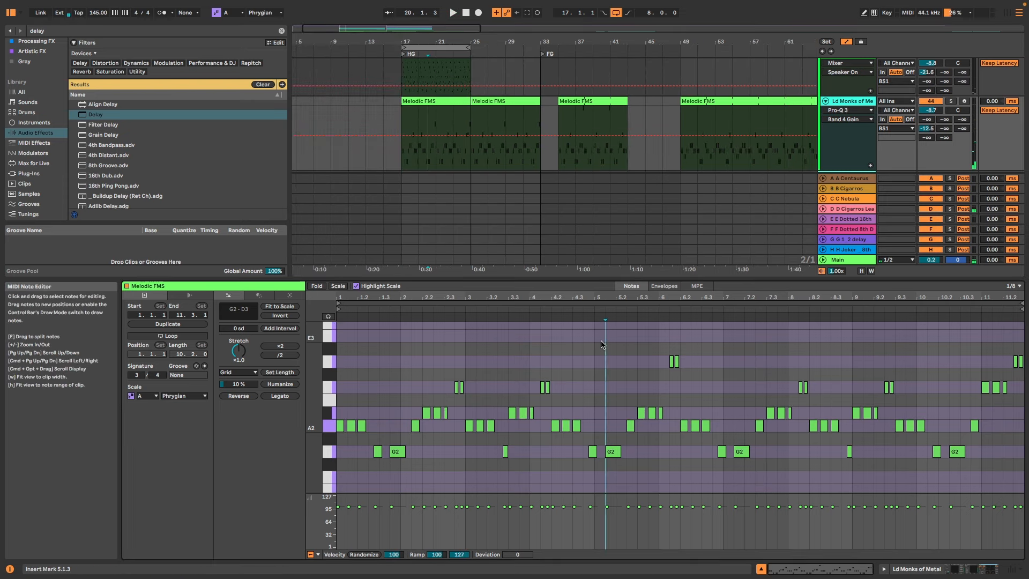
key(super+l)
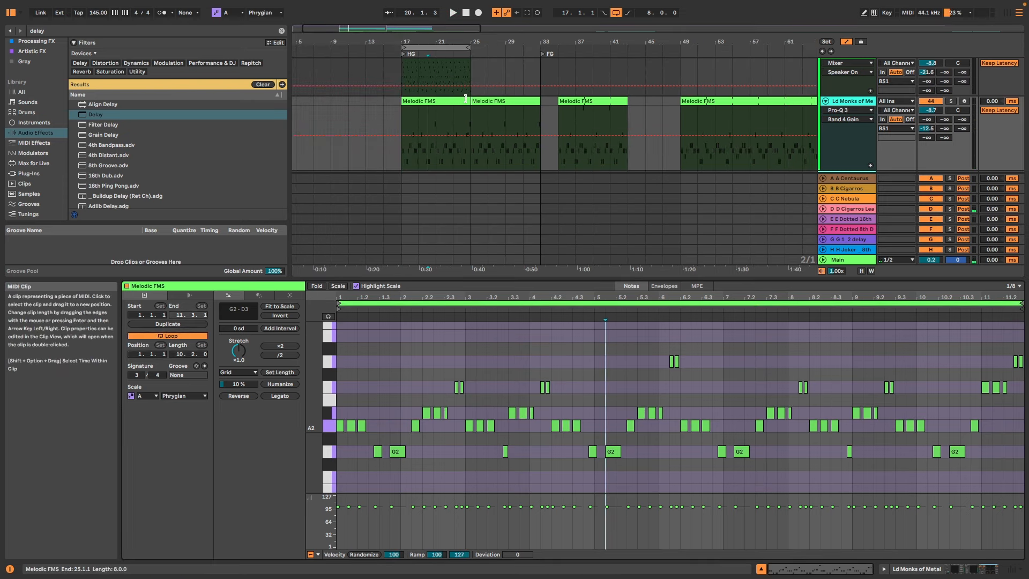
drag(471, 100, 546, 100)
drag(469, 47, 540, 47)
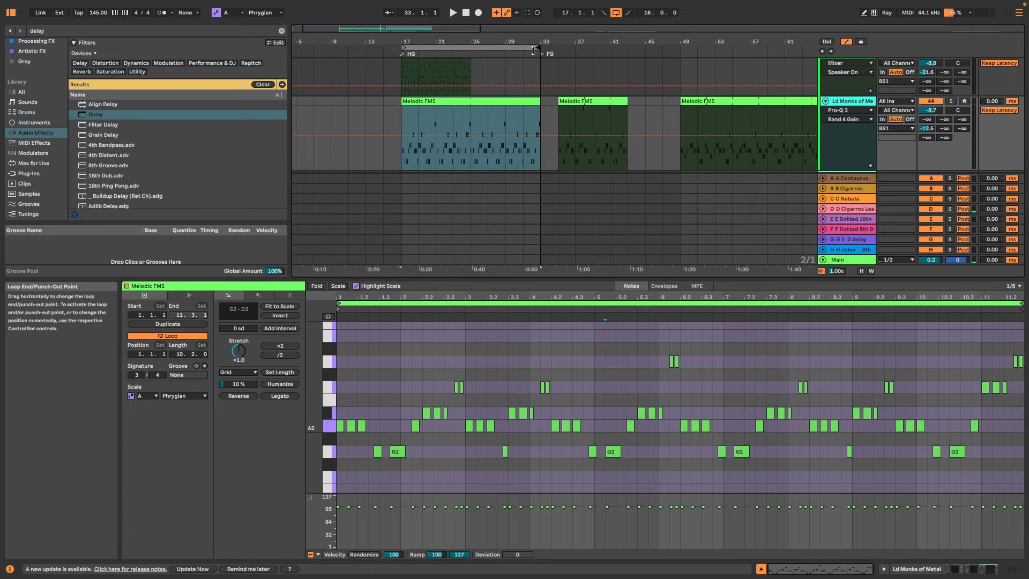
Move the older Melodic FMS clip to start at bar 33 and extend it to bar 49.
click(602, 100)
drag(611, 99, 666, 104)
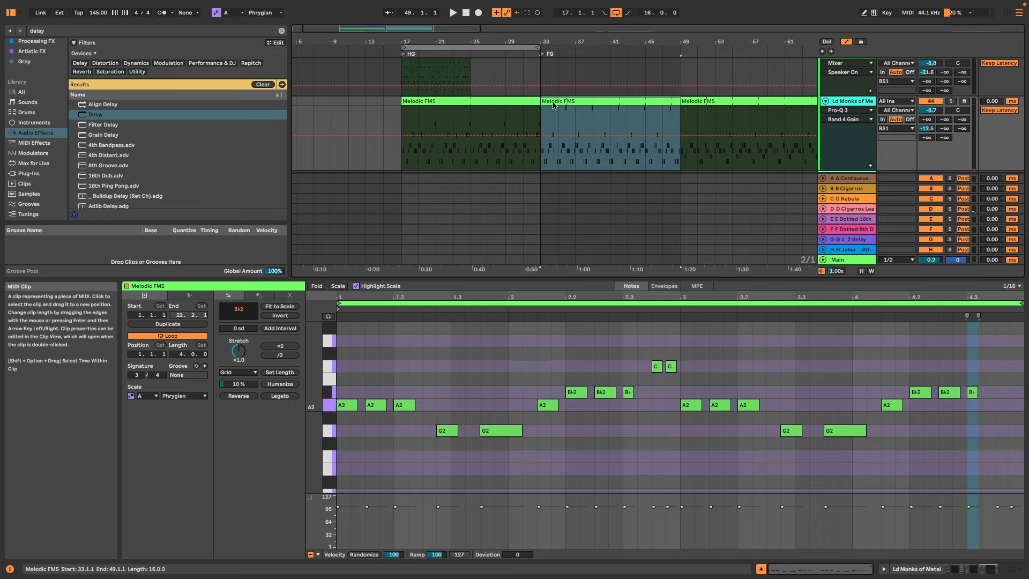
Try deleting the older clip at bars 33–49 and play the bar 17–33 clip.
key(Delete)
click(505, 102)
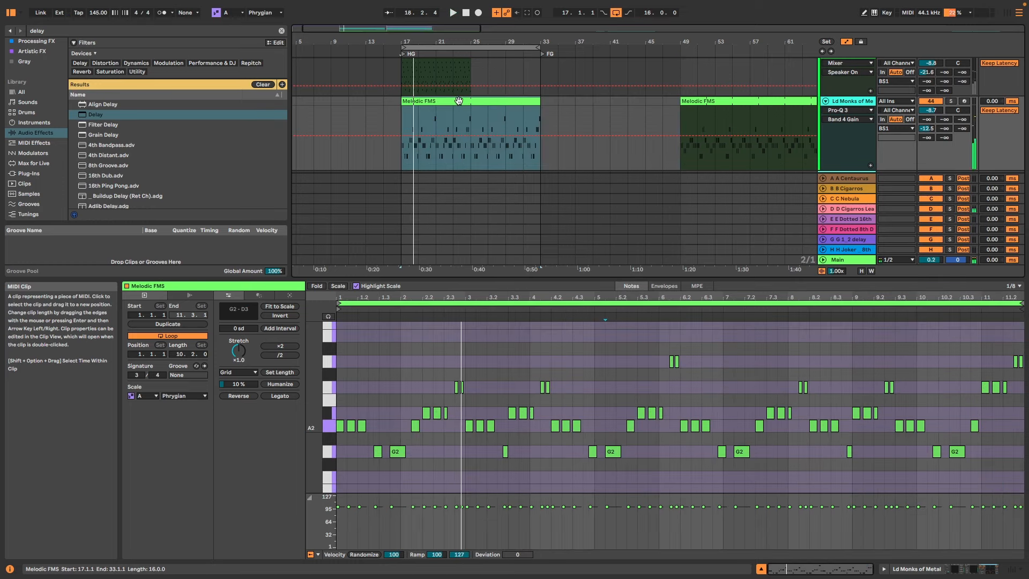
key(space)
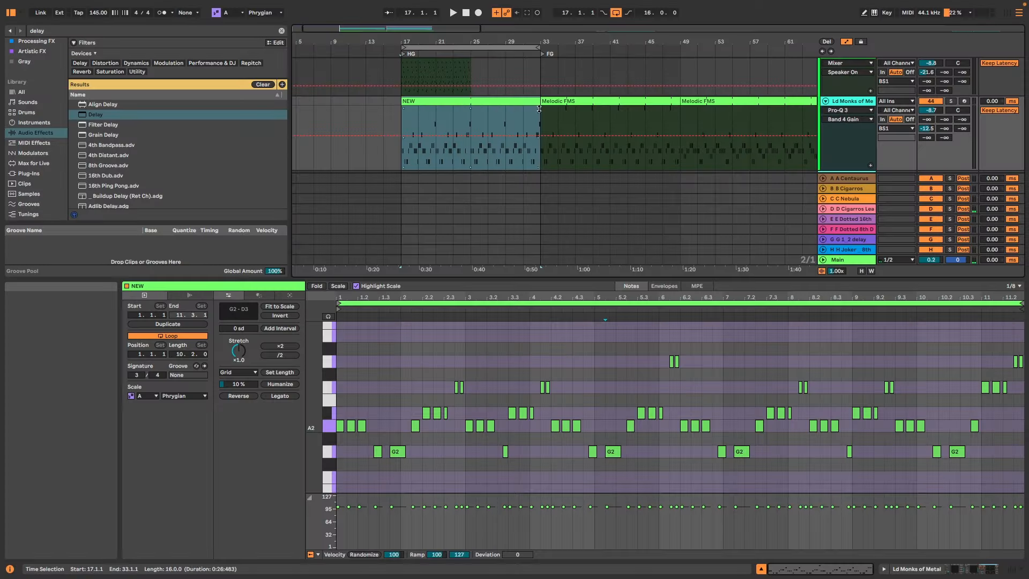
Name the bar 17–33 clip NEW and the bar 33–49 clip OLD.
click(560, 102)
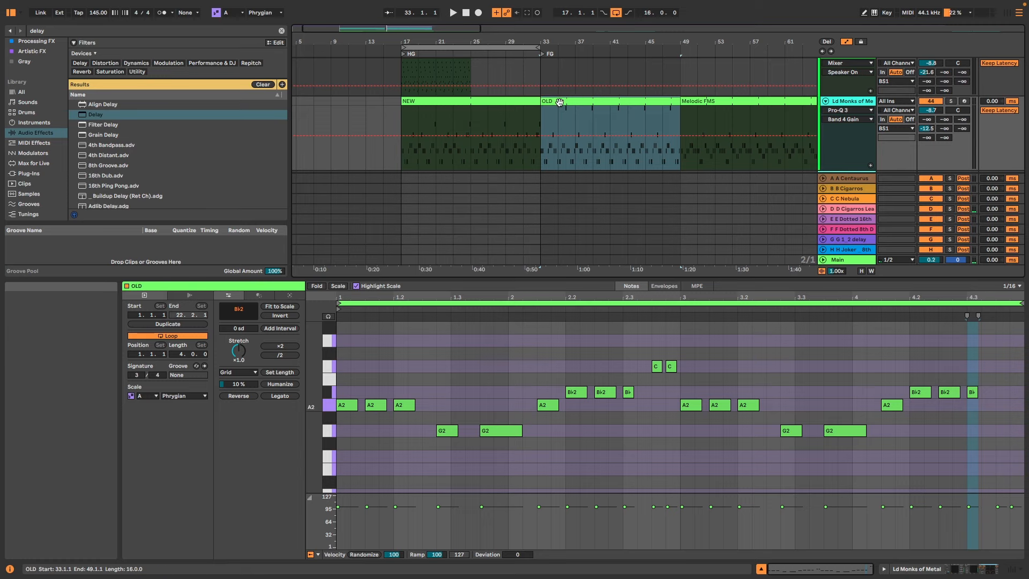
click(486, 102)
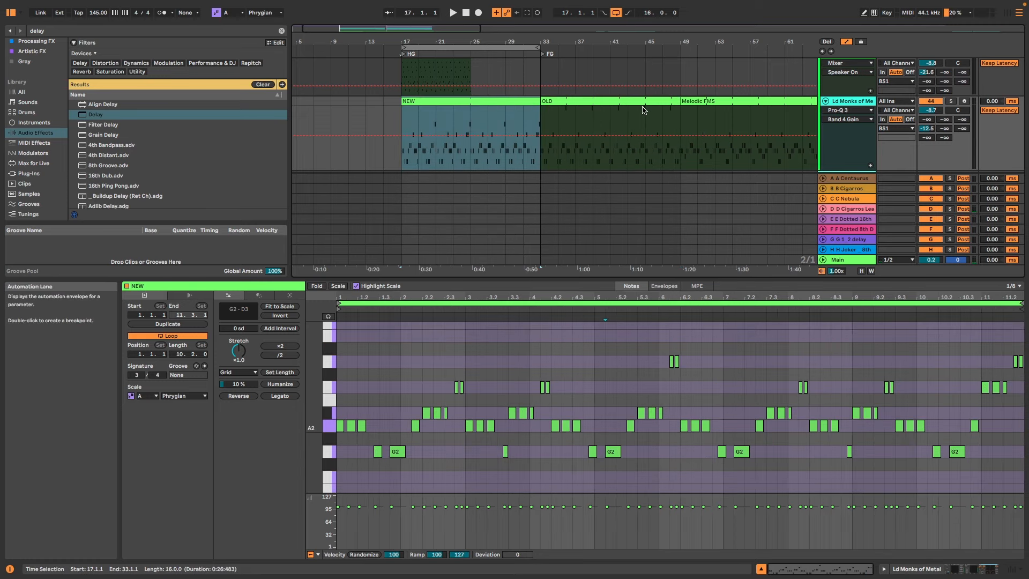
Move the arrangement loop to bars 33–49 and play the OLD clip.
click(583, 101)
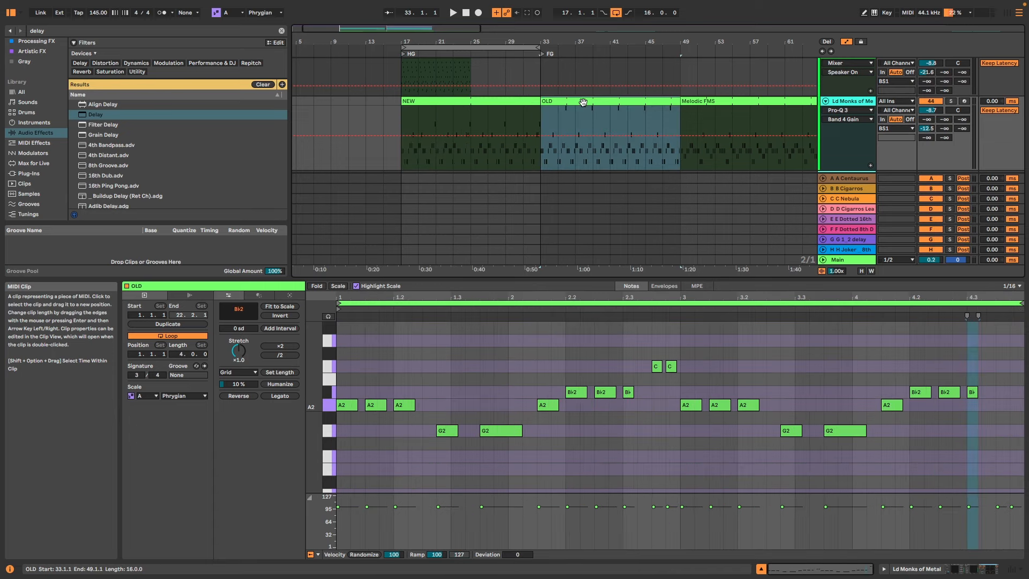
drag(525, 48, 665, 48)
key(space)
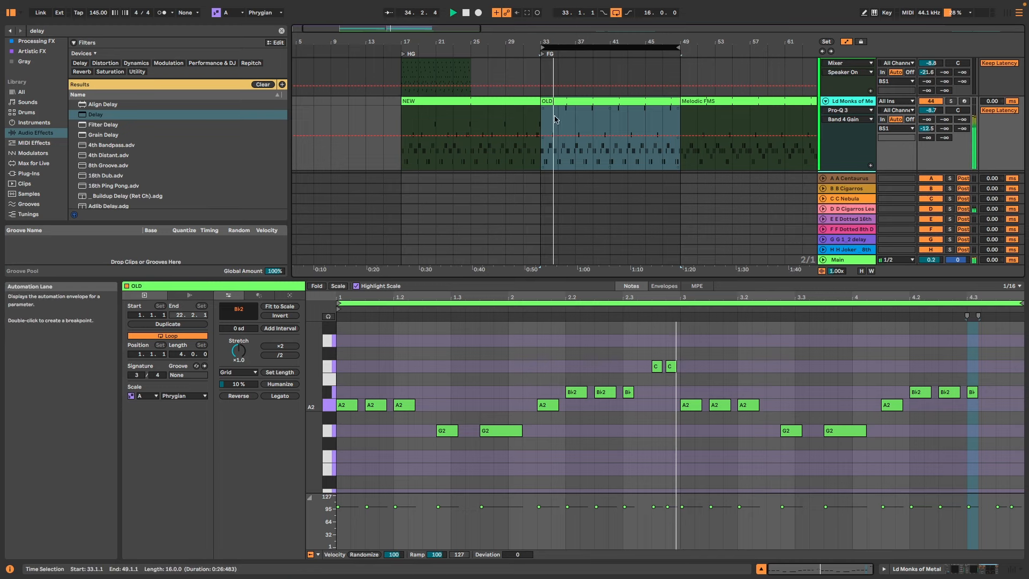
scroll(587, 119, up, 3)
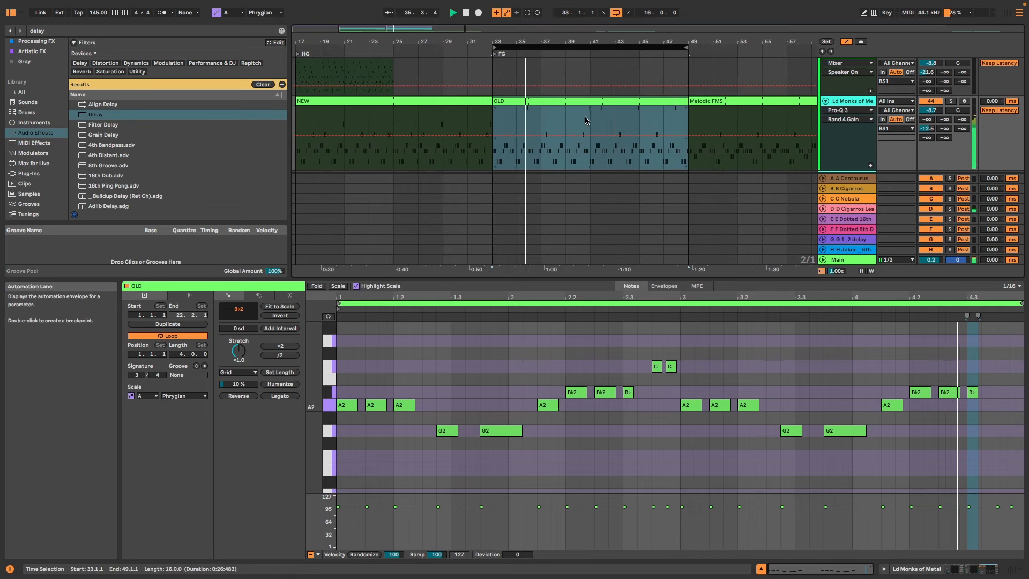
scroll(460, 108, left, 3)
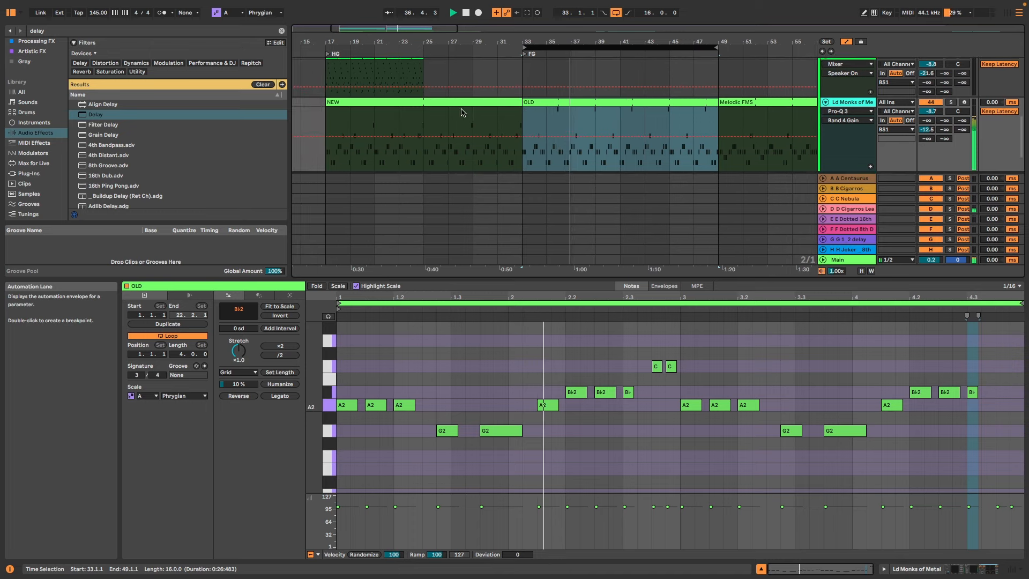
Stop playback and compare the notes of the NEW and OLD clips.
click(460, 103)
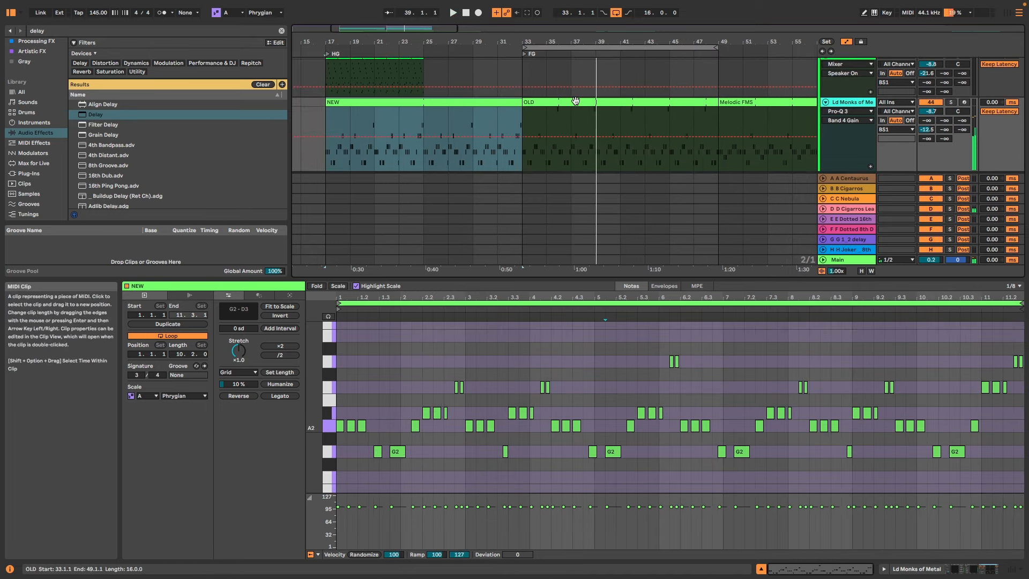
key(space)
click(574, 102)
click(452, 102)
click(555, 103)
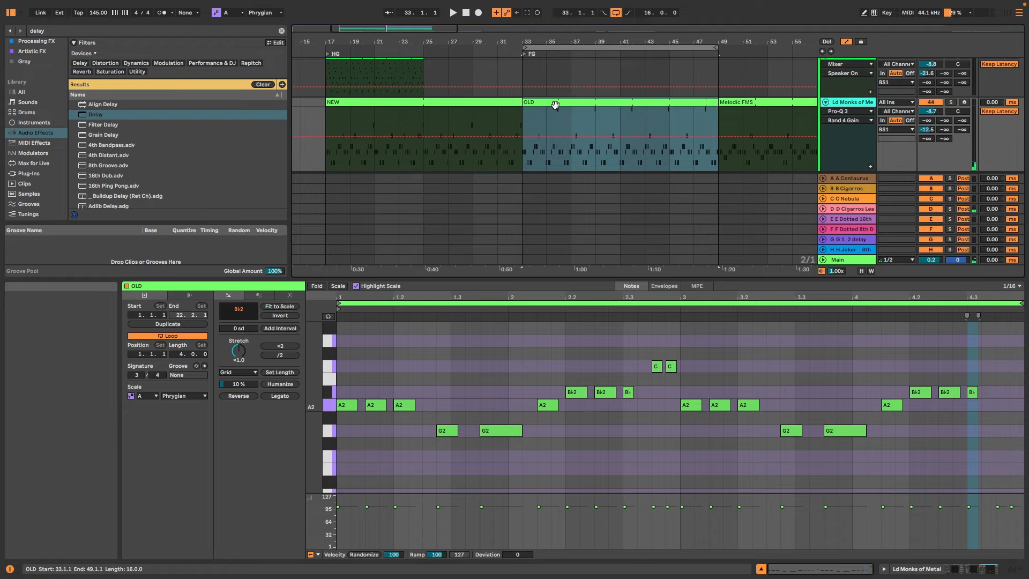
Replace the OLD clip at bars 33–49 with a copy of the NEW clip and delete the original at bars 17–33.
key(ctrl+v)
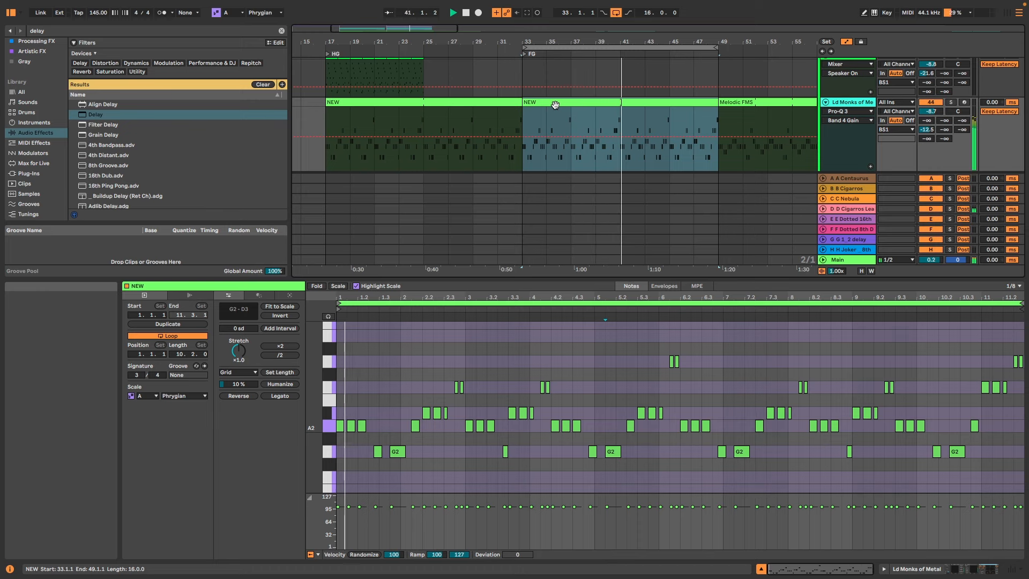
click(465, 102)
key(Delete)
scroll(469, 109, right, 2)
click(515, 102)
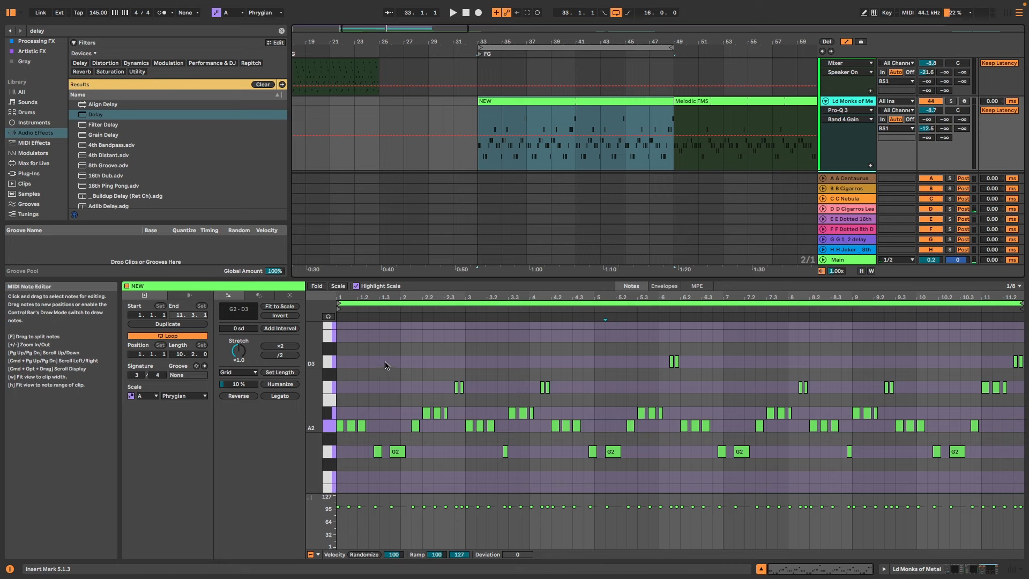
Examine the note pattern of the NEW clip at bars 33–49 and the empty octaves around it, including the B♭2 notes in clip bar 2.
scroll(383, 420, up, 3)
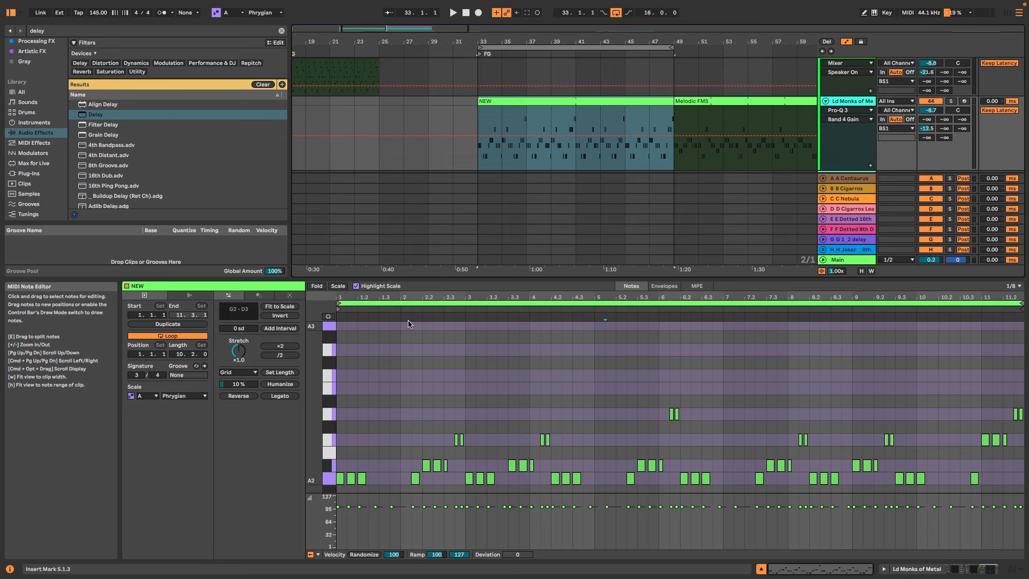
scroll(452, 408, down, 12)
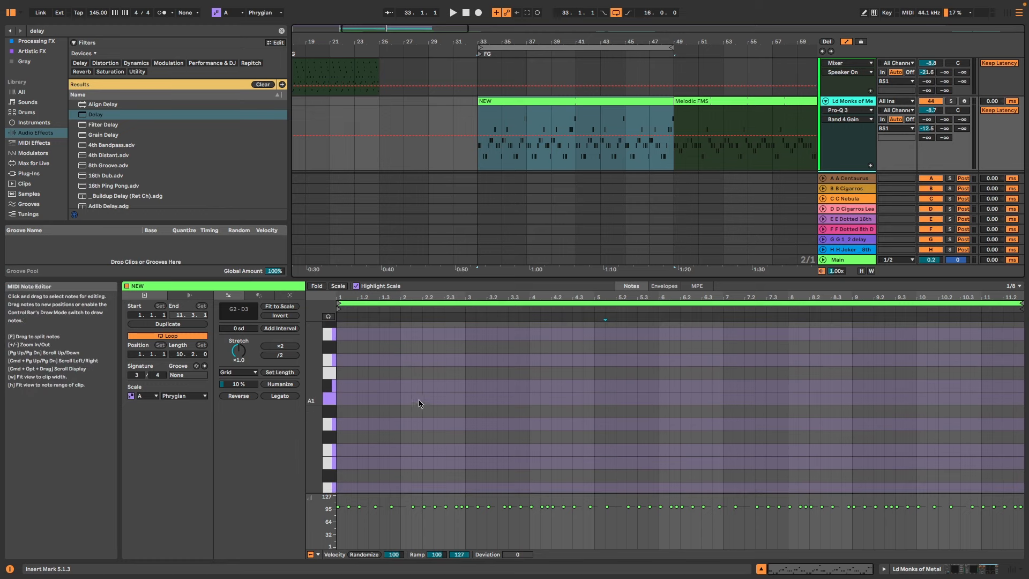
scroll(413, 407, up, 10)
scroll(365, 426, down, 9)
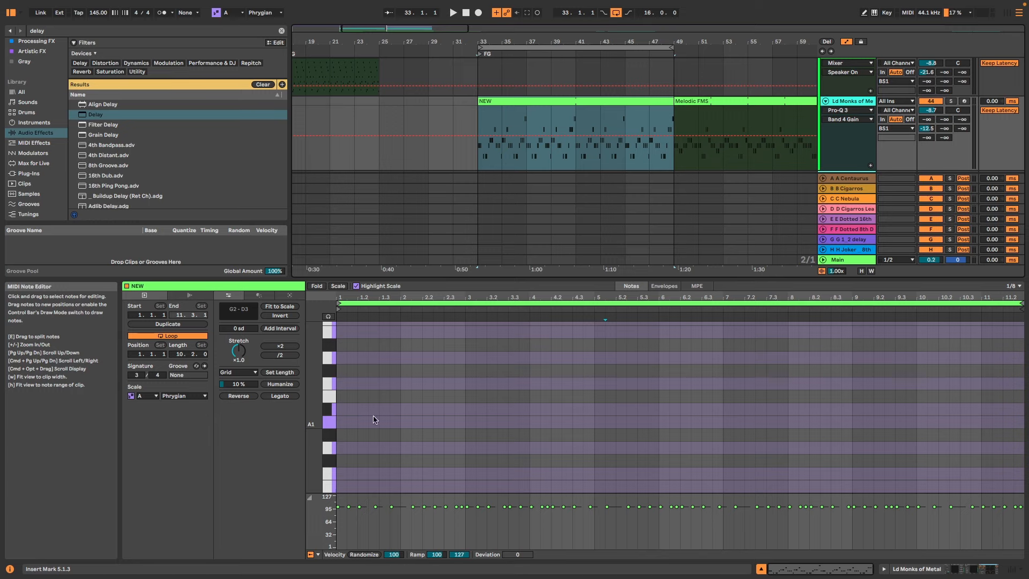
scroll(374, 420, up, 5)
scroll(389, 402, up, 4)
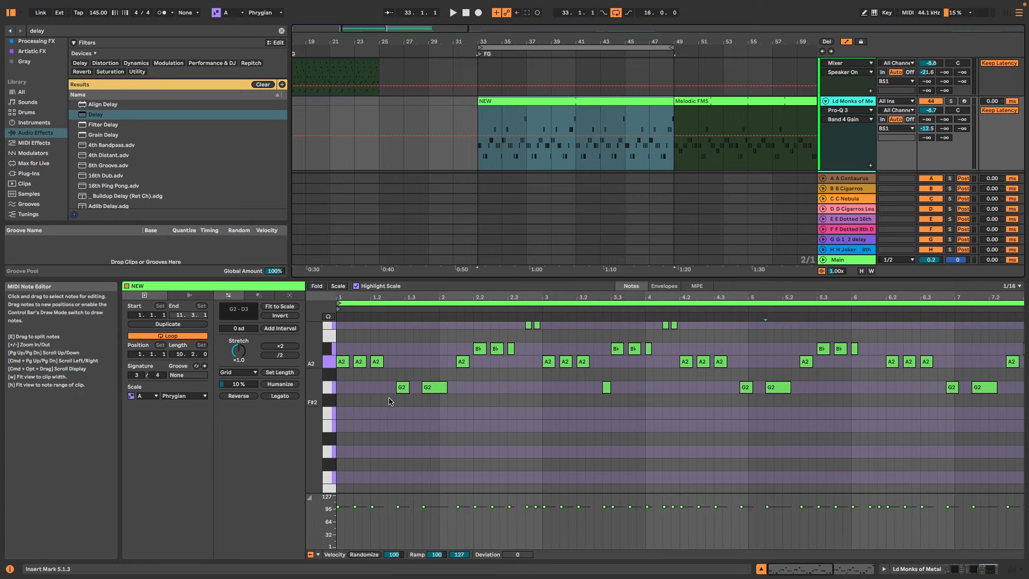
scroll(379, 405, up, 2)
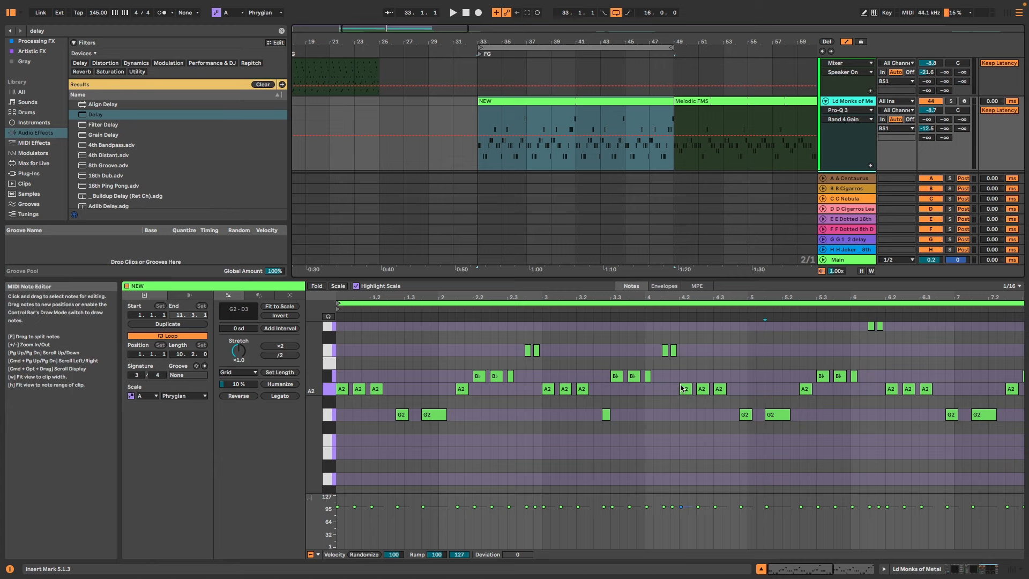
drag(466, 366, 520, 387)
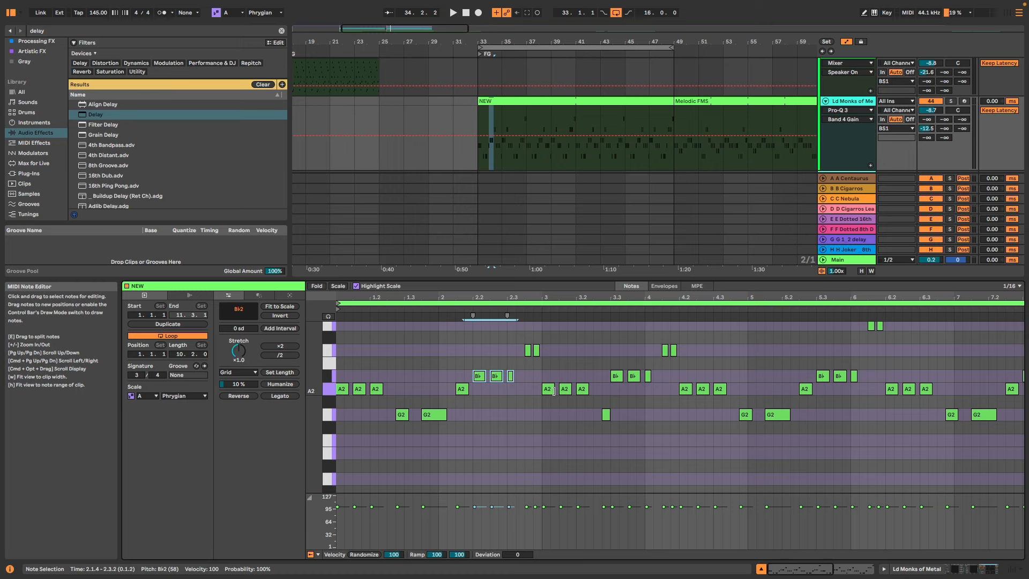
click(566, 144)
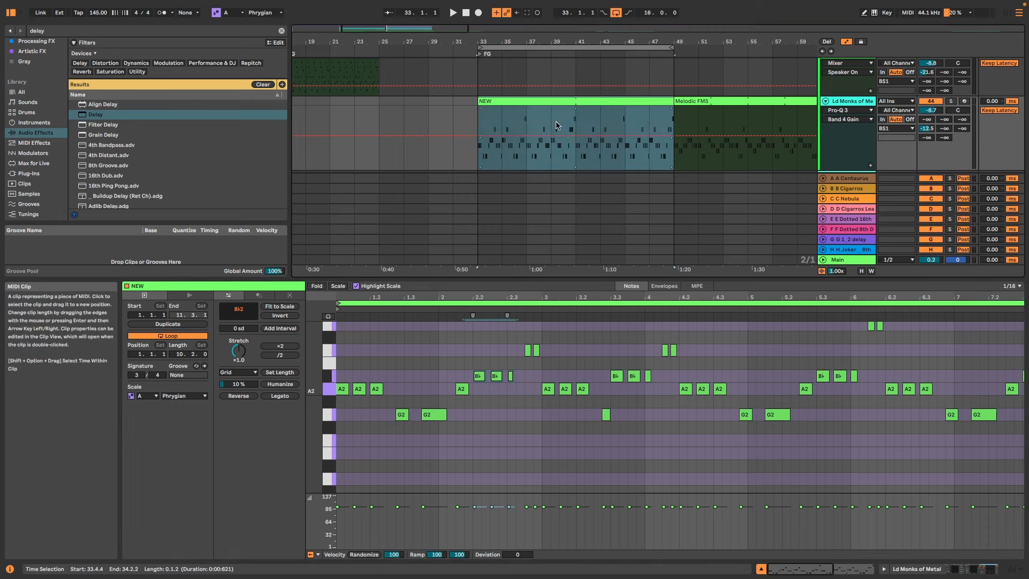